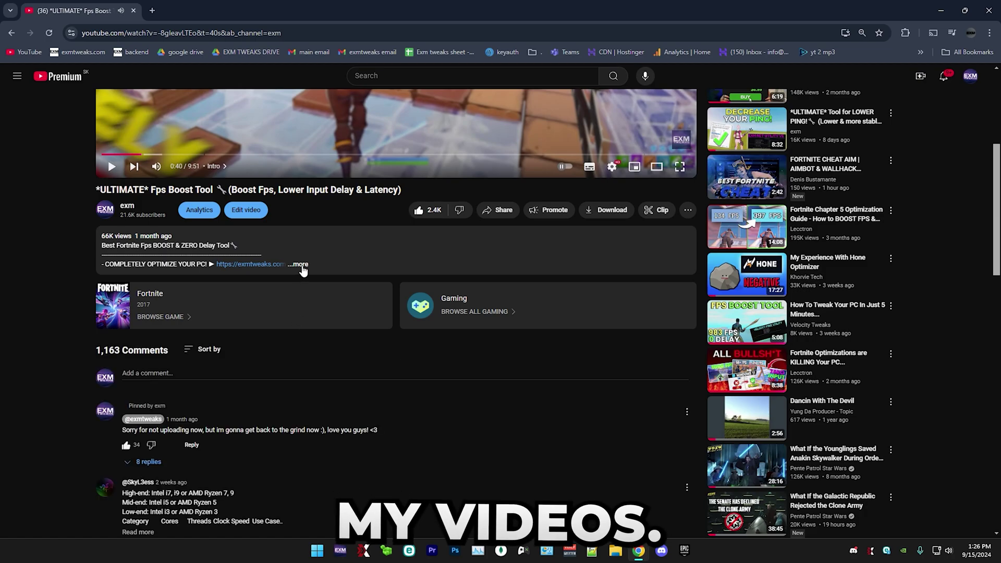
Open the Fps Boost Tool video and follow its description's Discord invite to the EXM Tweaks server
click(178, 277)
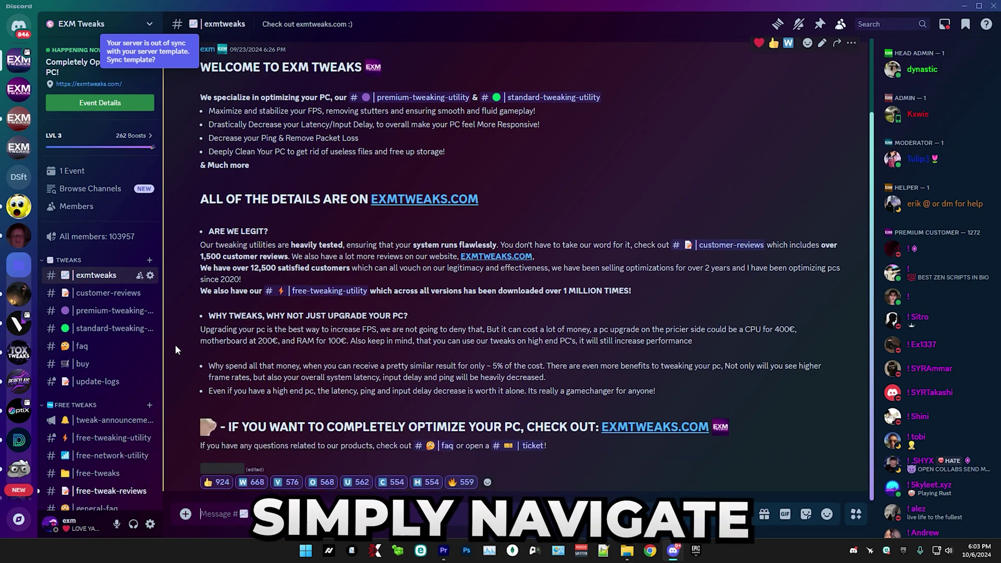
Follow the V6 post's DOWNLOAD link in the free-tweaking-utility channel to the Google Drive folder
click(112, 438)
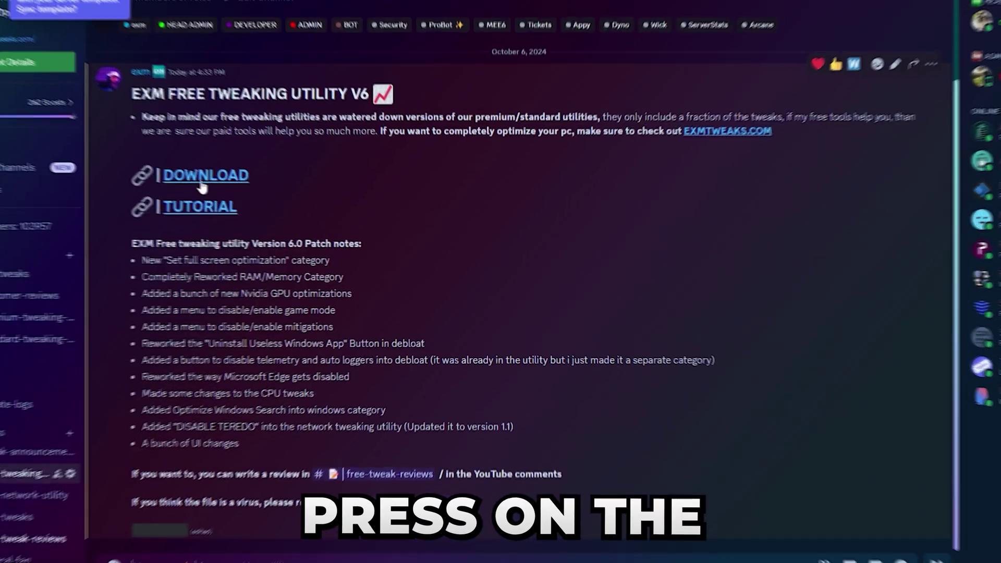
click(251, 196)
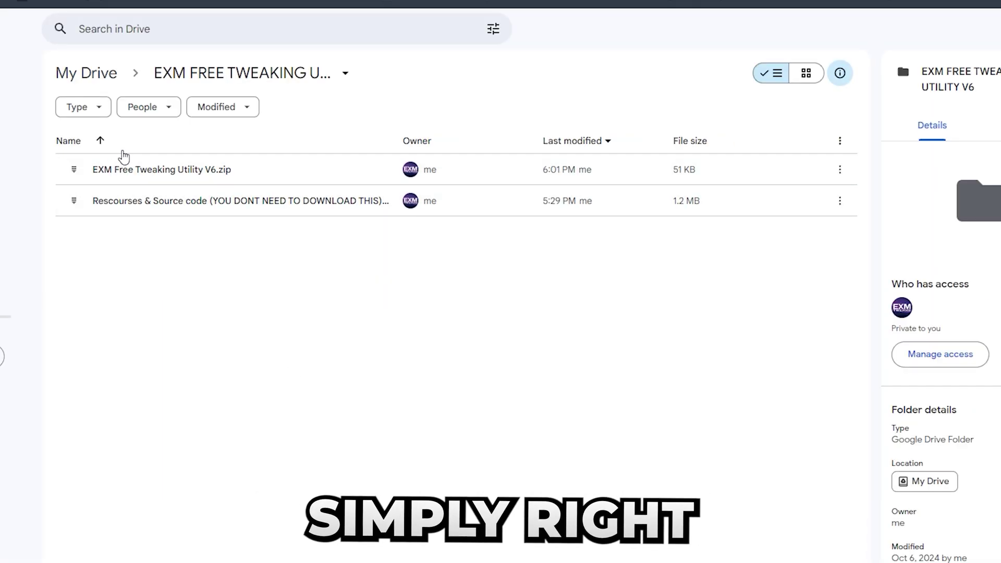
Download EXM Free Tweaking Utility V6.zip (51.2 KB) from Drive and open the downloaded zip
right_click(130, 166)
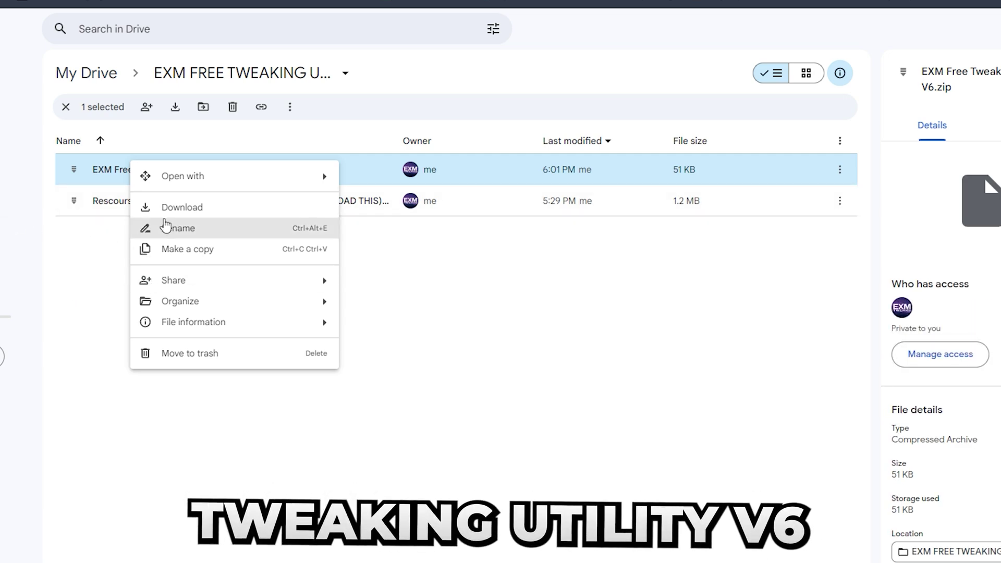
click(202, 208)
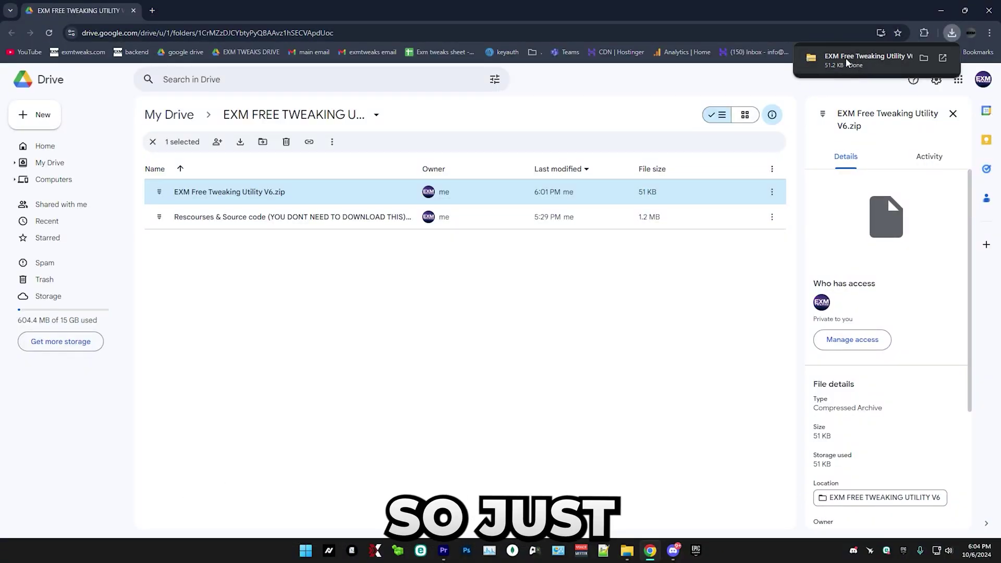
click(839, 61)
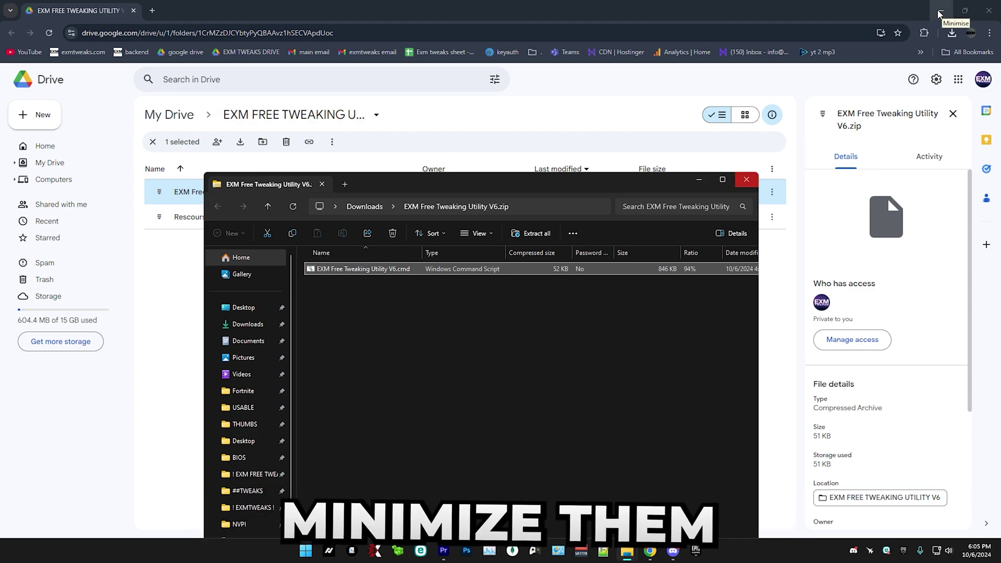
Copy EXM Free Tweaking Utility V6.cmd out of the zip onto the centre of the desktop
click(941, 14)
click(942, 9)
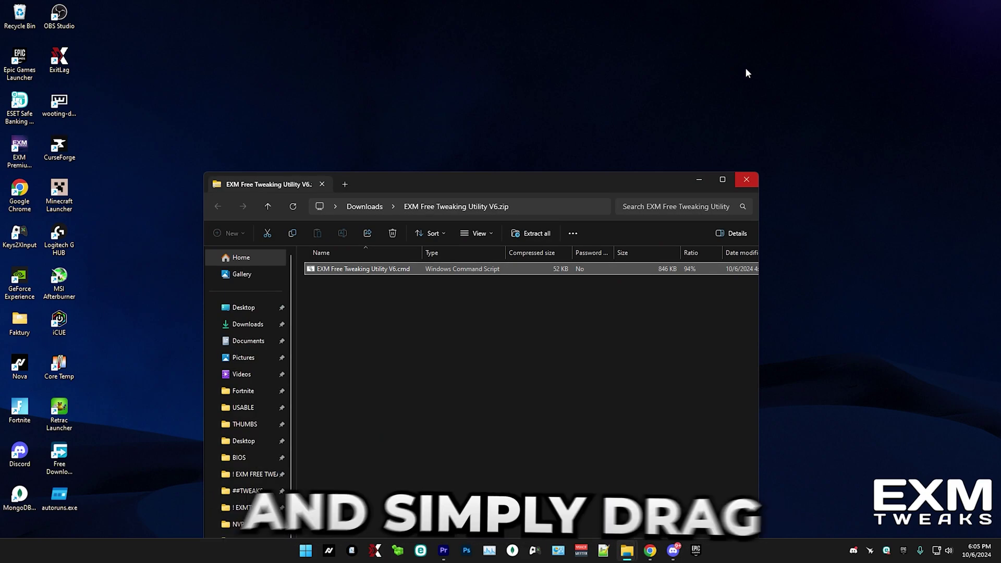
drag(405, 271, 459, 124)
click(747, 179)
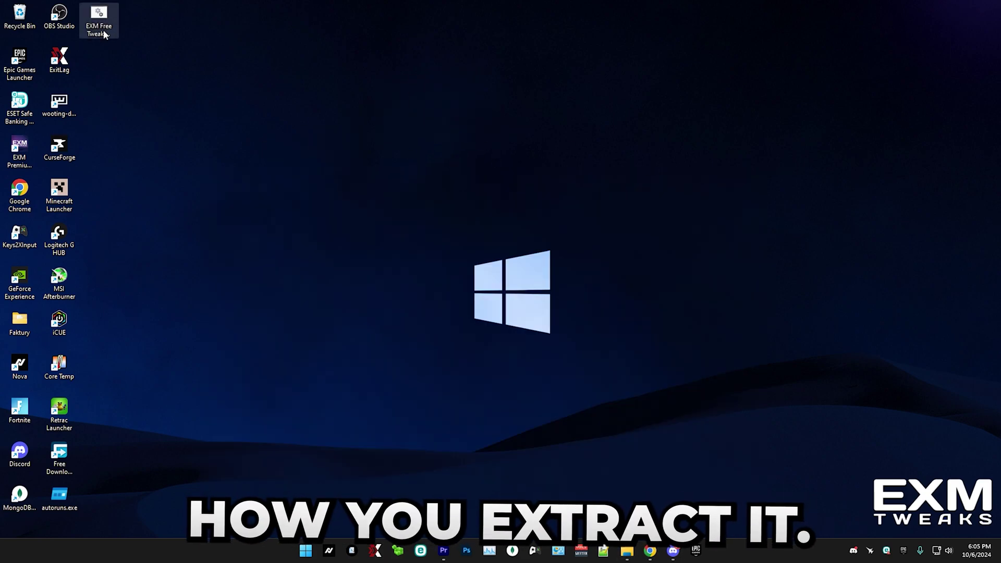
drag(100, 16, 416, 190)
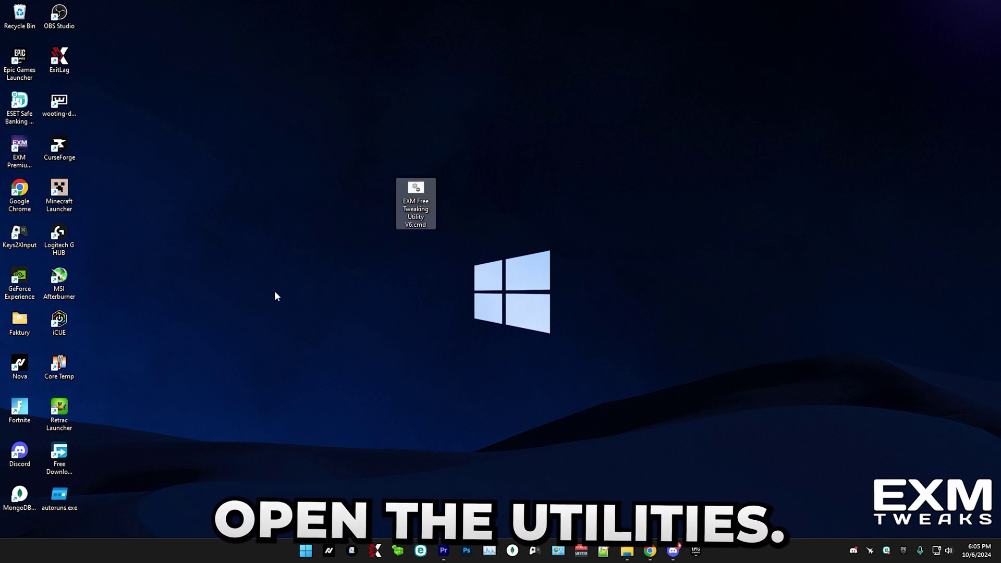
Run EXM Free Tweaking Utility V6.cmd as administrator
right_click(415, 198)
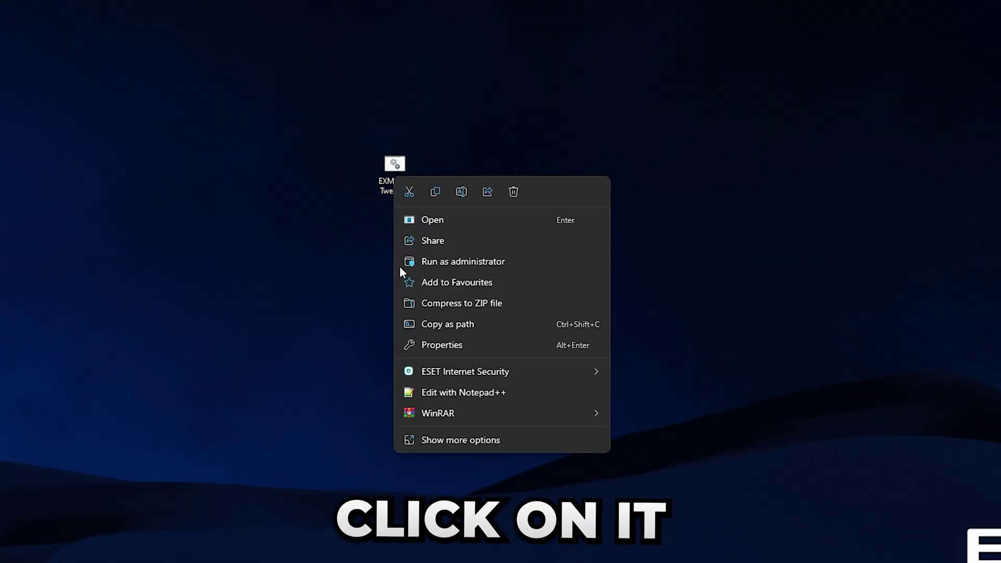
click(436, 263)
click(572, 40)
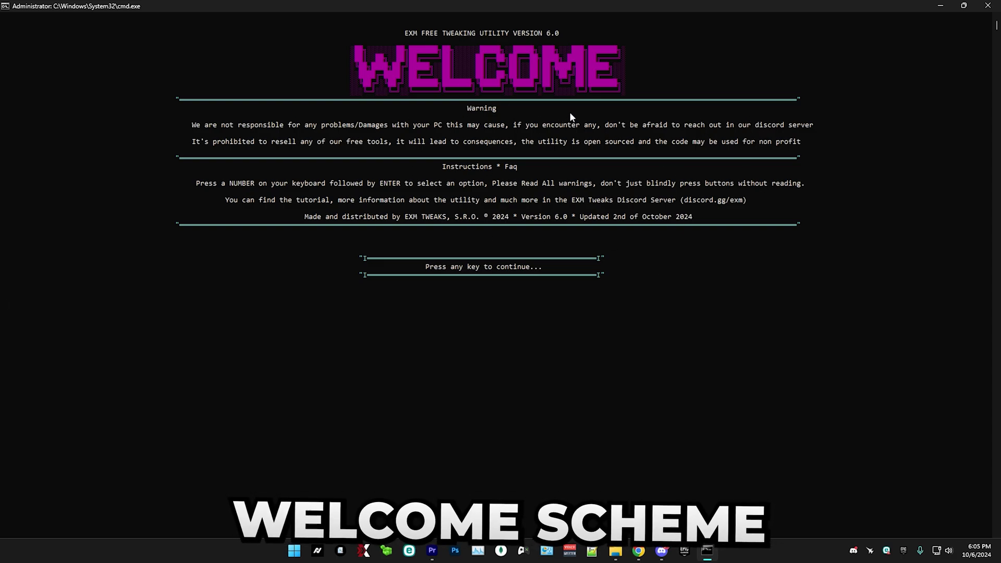
Create a system restore point and acknowledge the restore-point and resource-download notices
key(space)
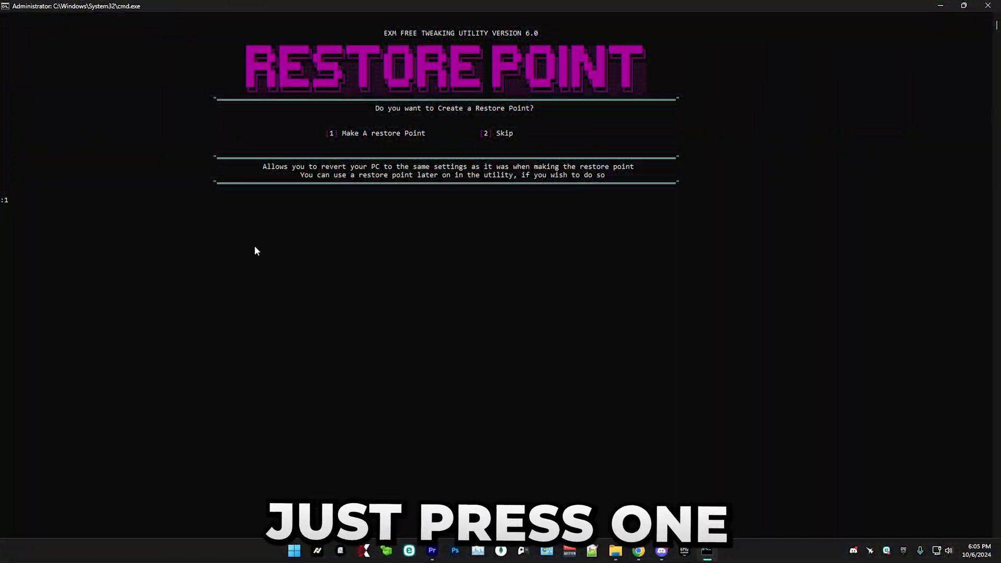
key(Return)
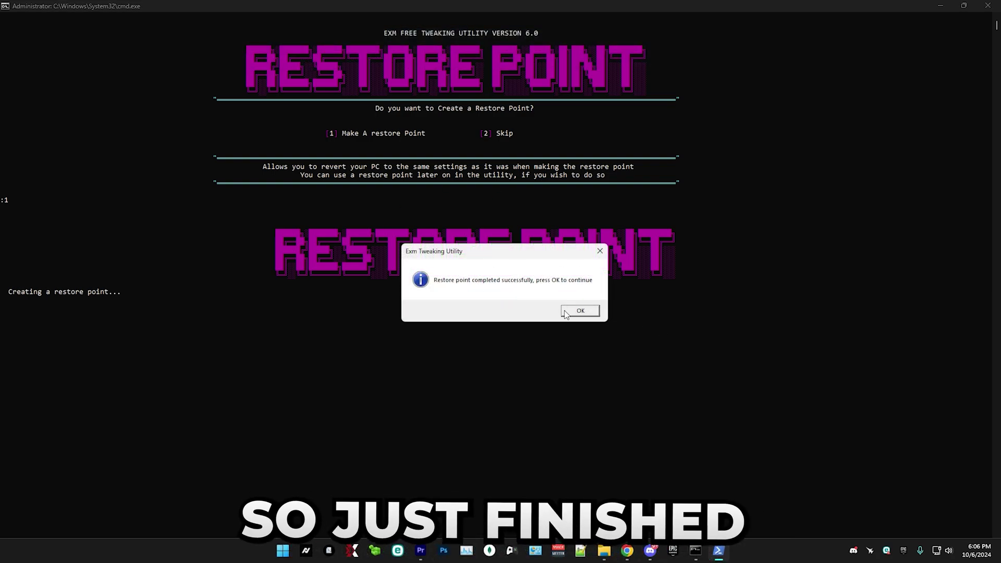
click(579, 315)
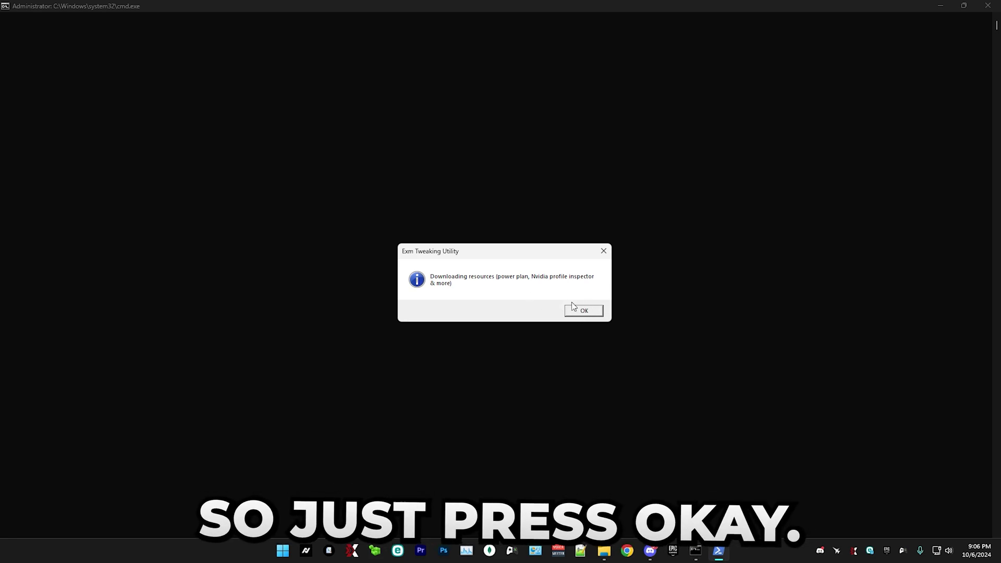
click(584, 311)
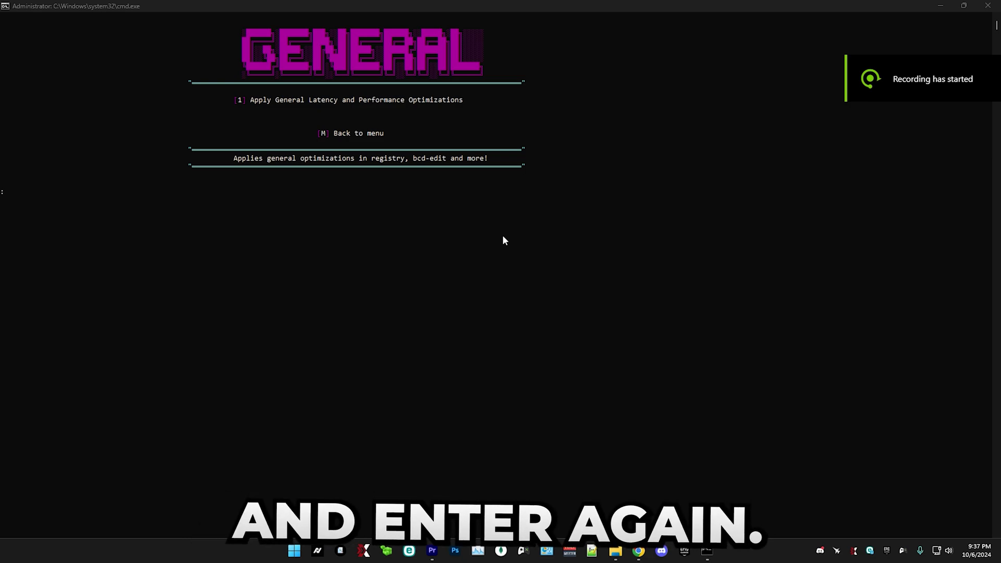
Apply General latency and performance optimizations (option 1) and choose Disable Mitigations
text(1)
key(Return)
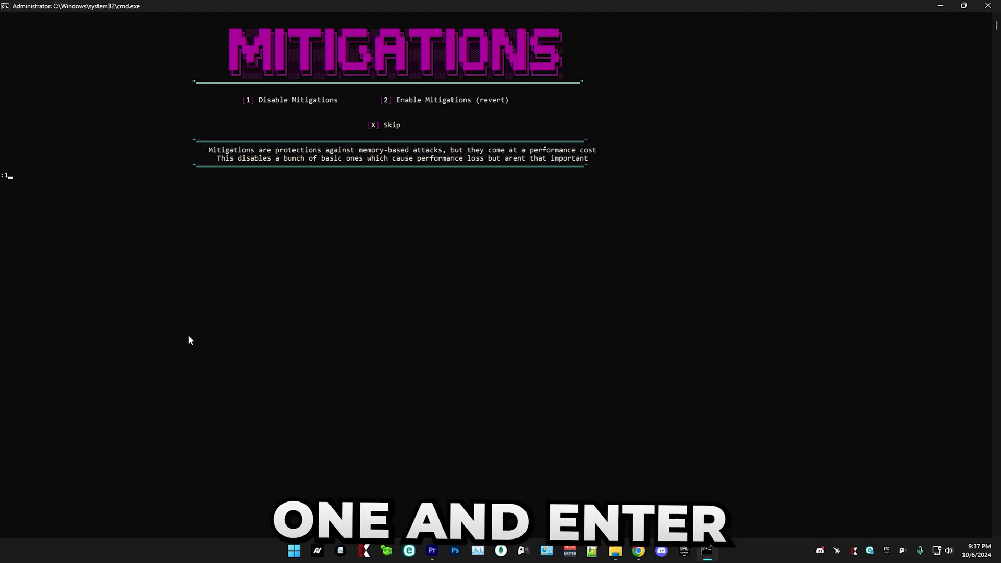
key(Return)
key(Return)
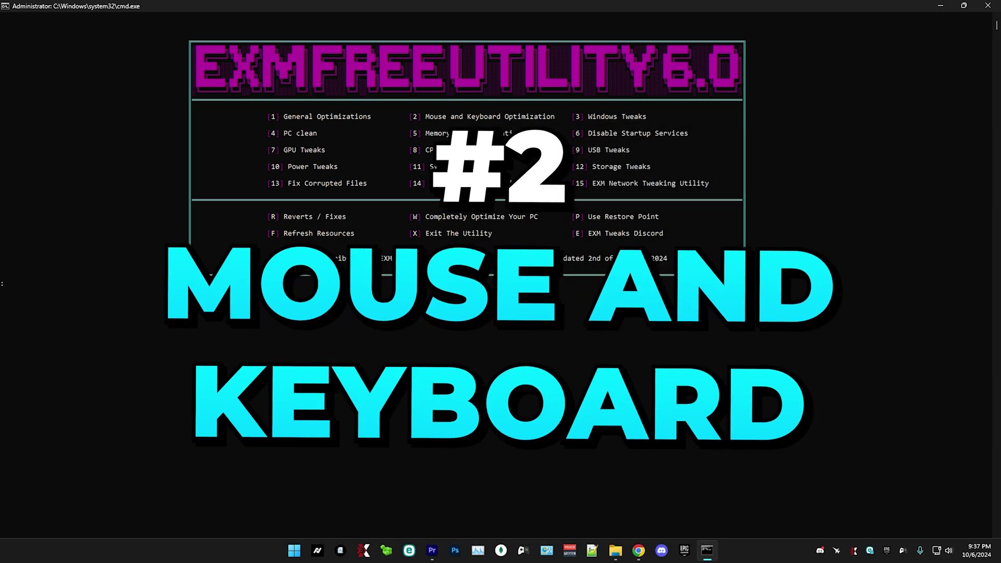
Apply the KBM registry optimizations from the mouse and keyboard menu (option 2)
text(2)
key(Return)
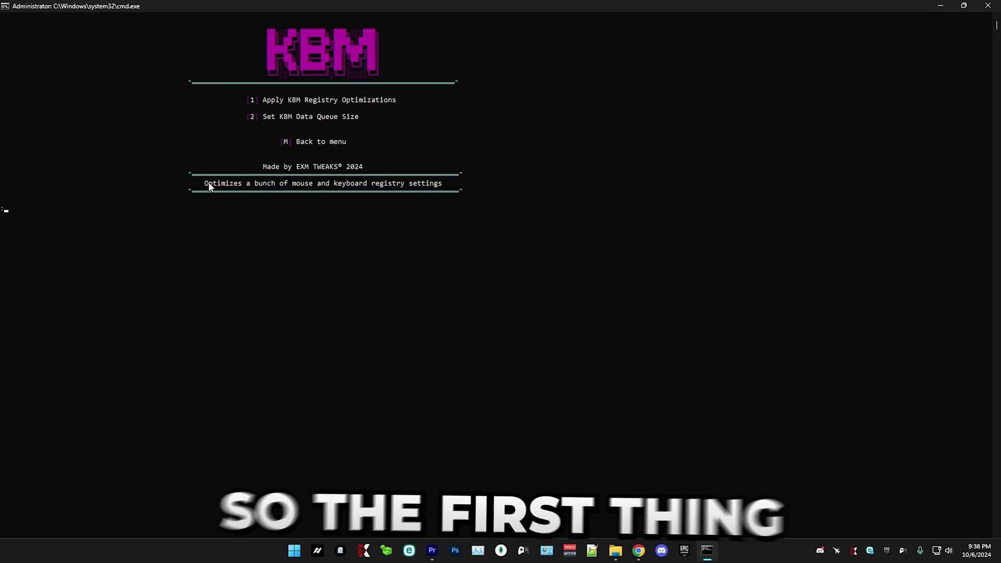
drag(239, 100, 391, 102)
click(230, 253)
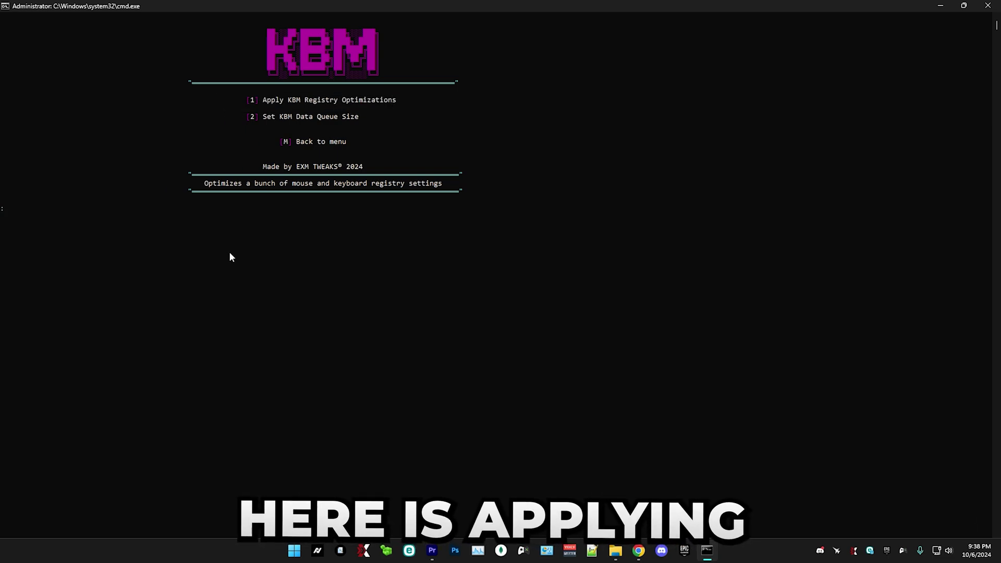
text(1)
key(Return)
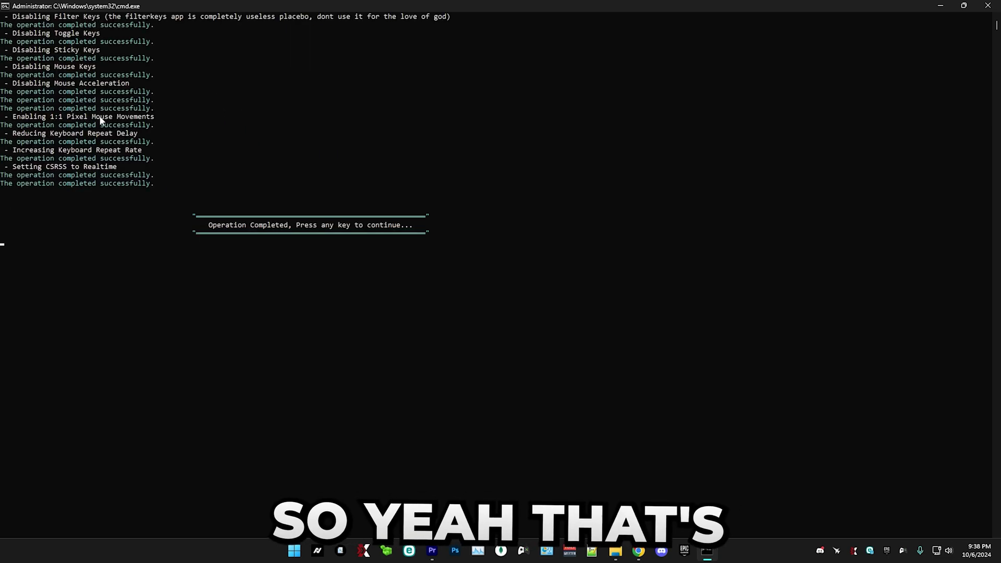
key(Return)
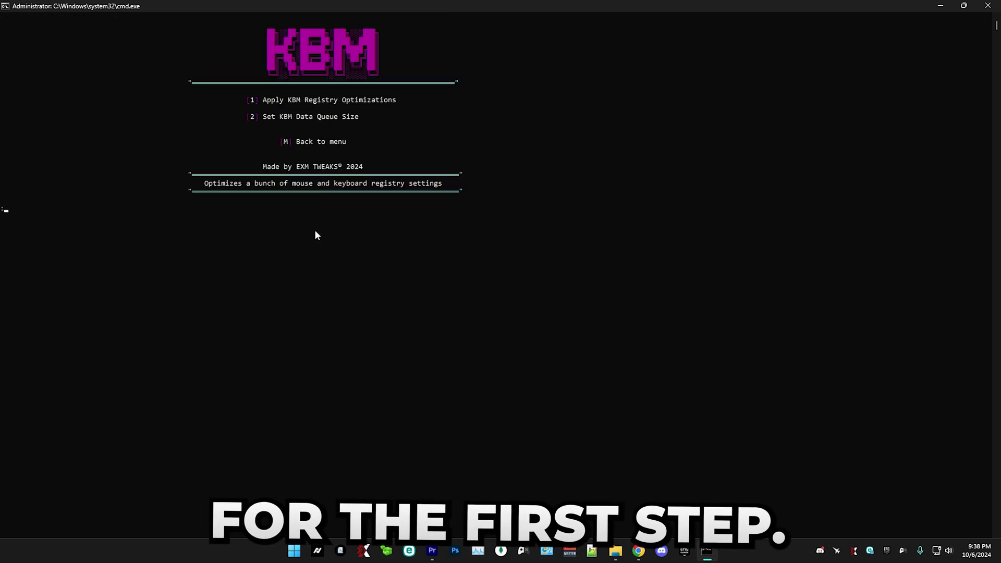
Check the CPU in Task Manager and set the KBM data queue size to 14 (High end CPU)
text(2)
key(Return)
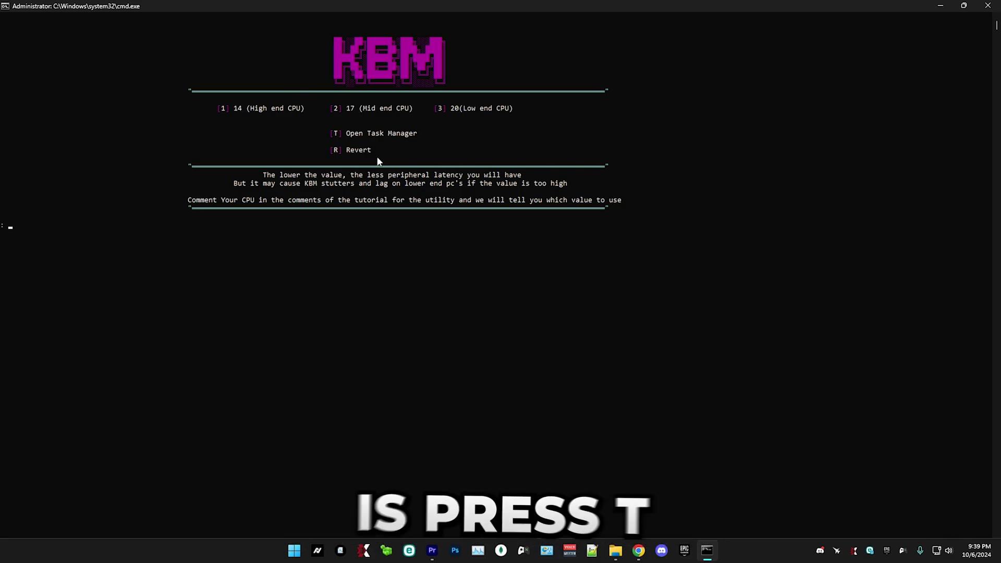
key(Return)
click(203, 230)
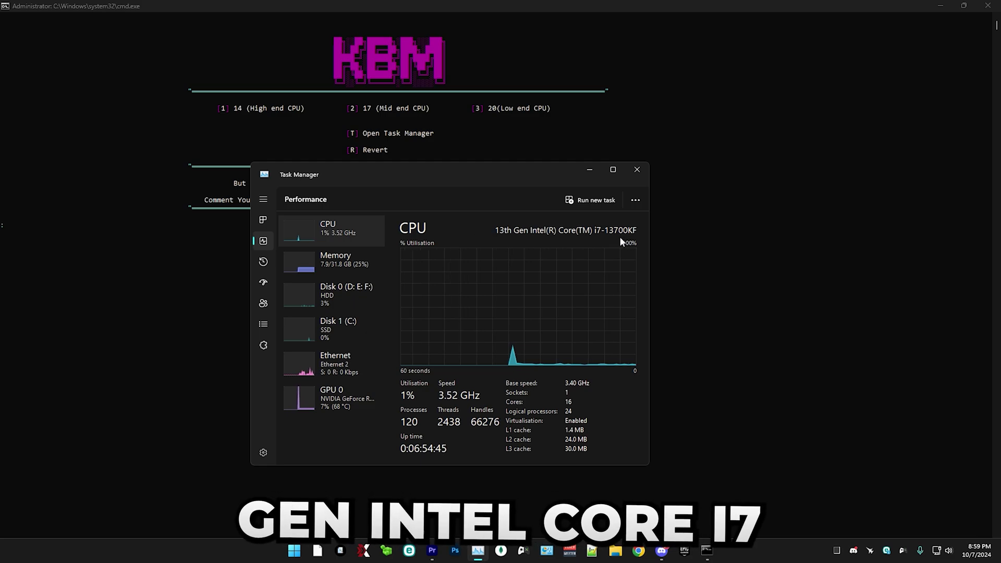
click(637, 170)
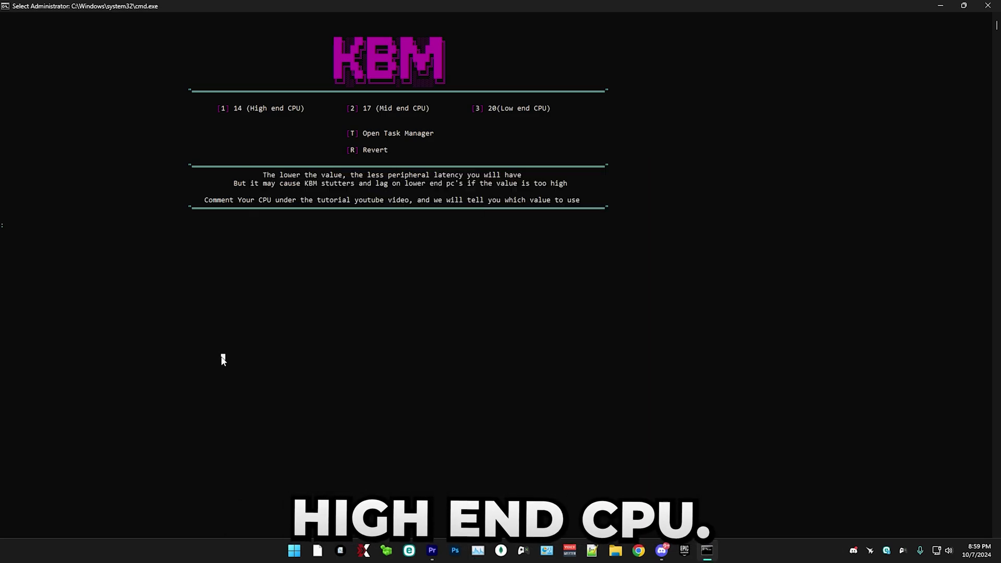
text(1)
key(Return)
key(Return)
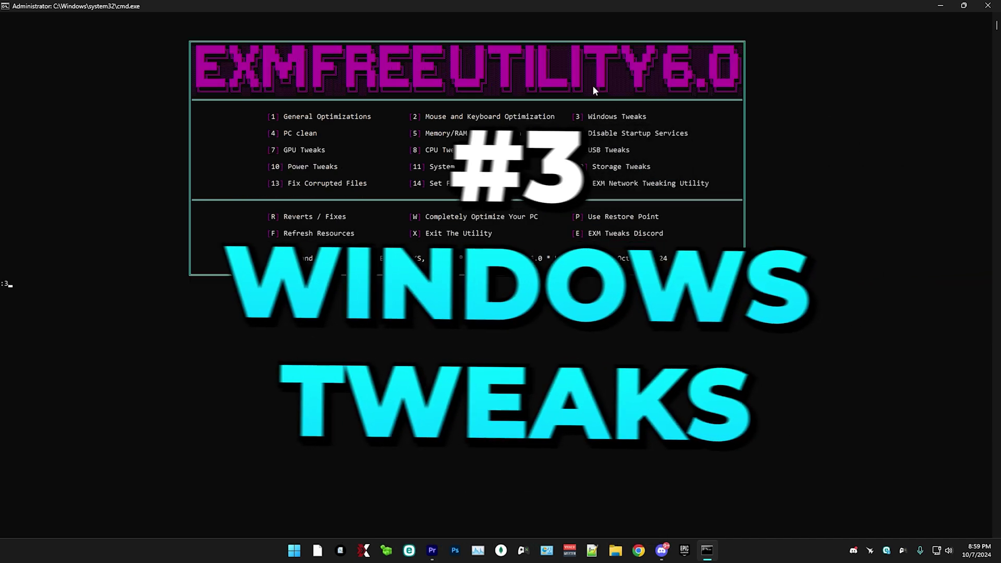
Review the Windows Tweaks options, including Disable Bluetooth and its Enable Bluetooth revert
text(3)
key(Return)
drag(249, 98, 633, 285)
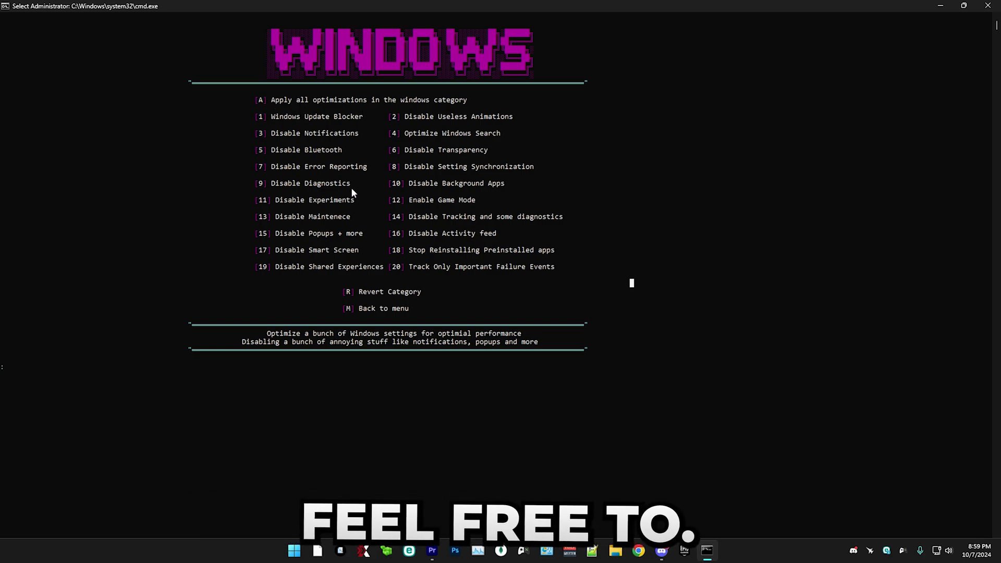
drag(270, 150, 343, 150)
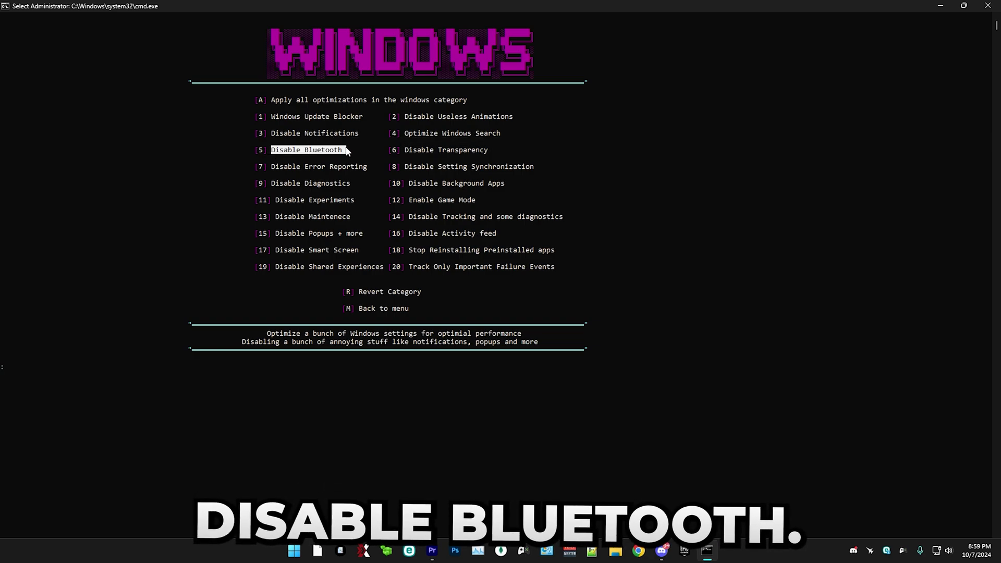
click(369, 150)
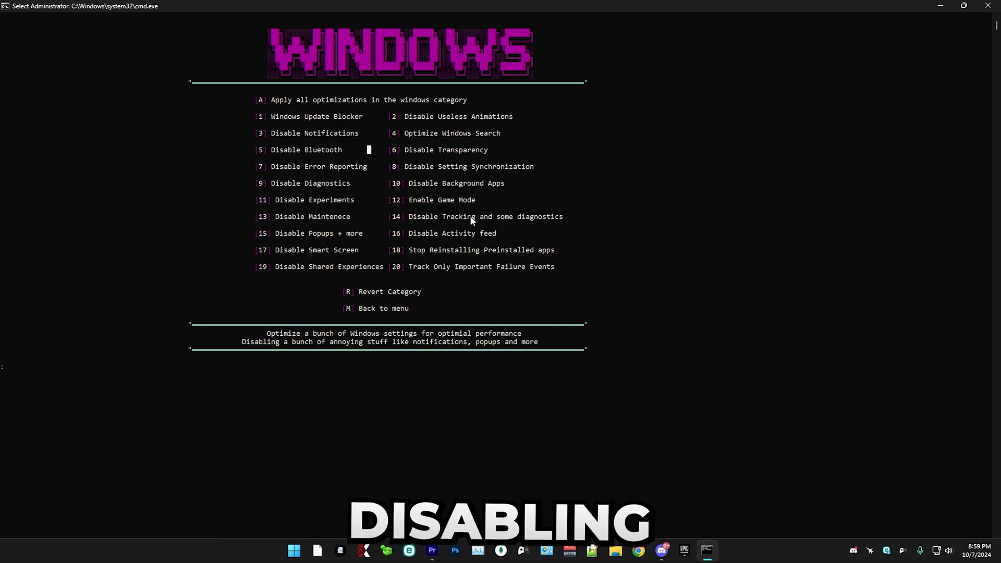
key(Return)
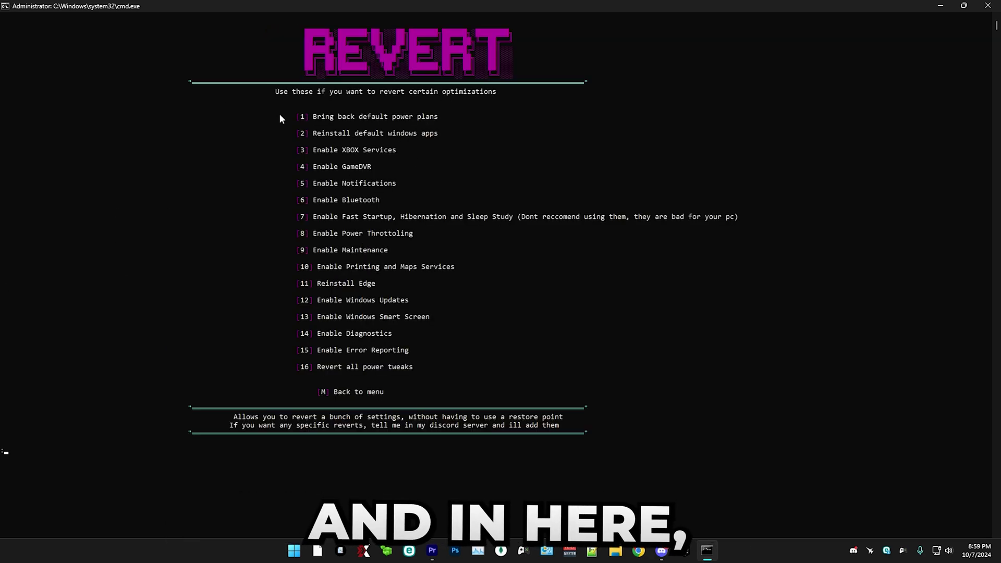
drag(305, 199, 386, 207)
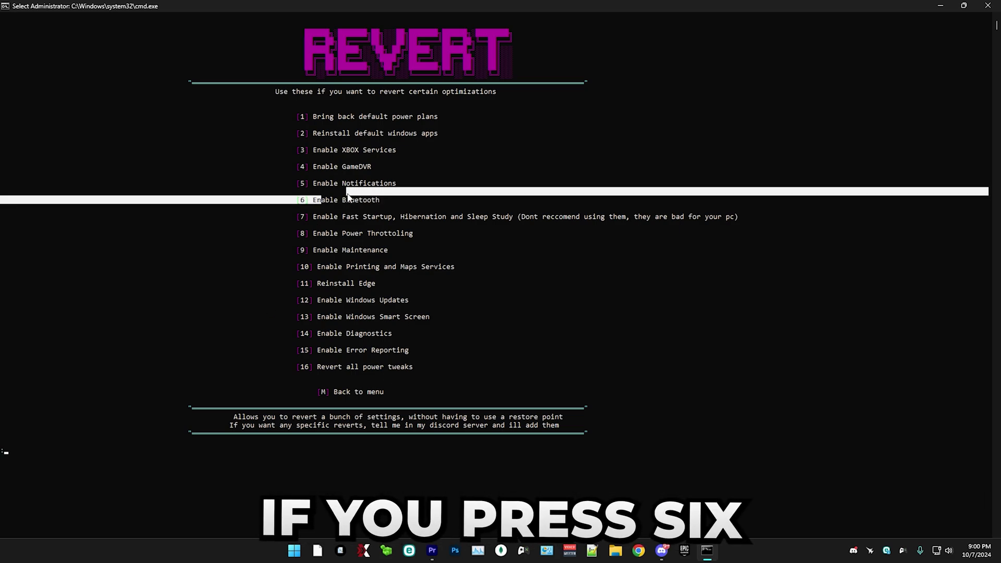
click(385, 217)
text(m)
key(Return)
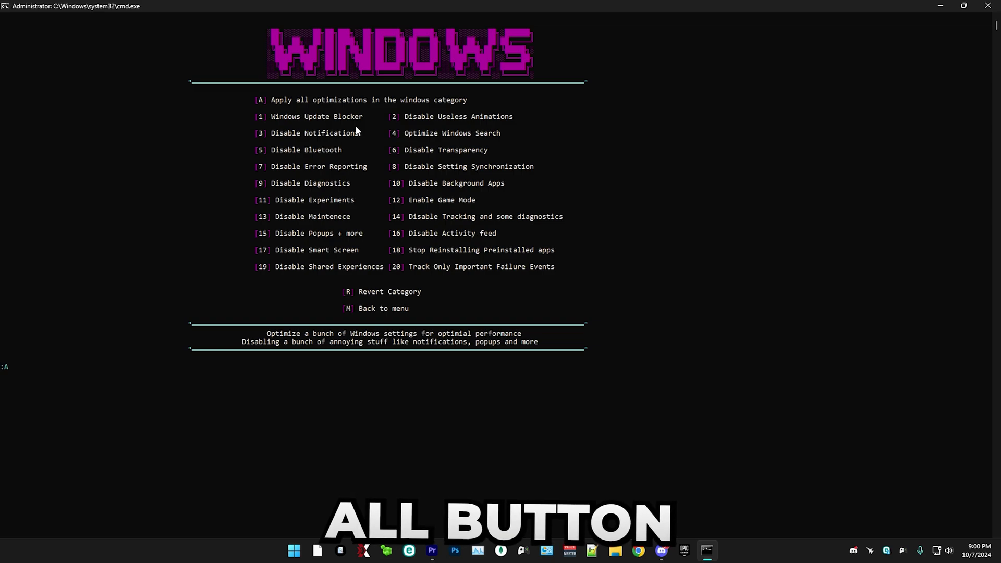
Apply all Windows tweaks, confirm continuing with Y, and enable Game Mode
key(Return)
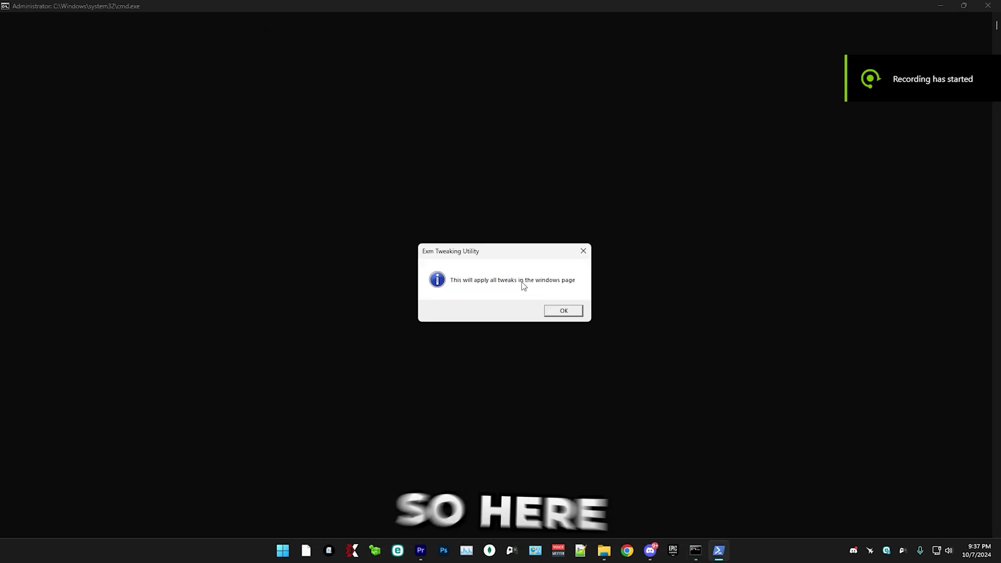
click(579, 311)
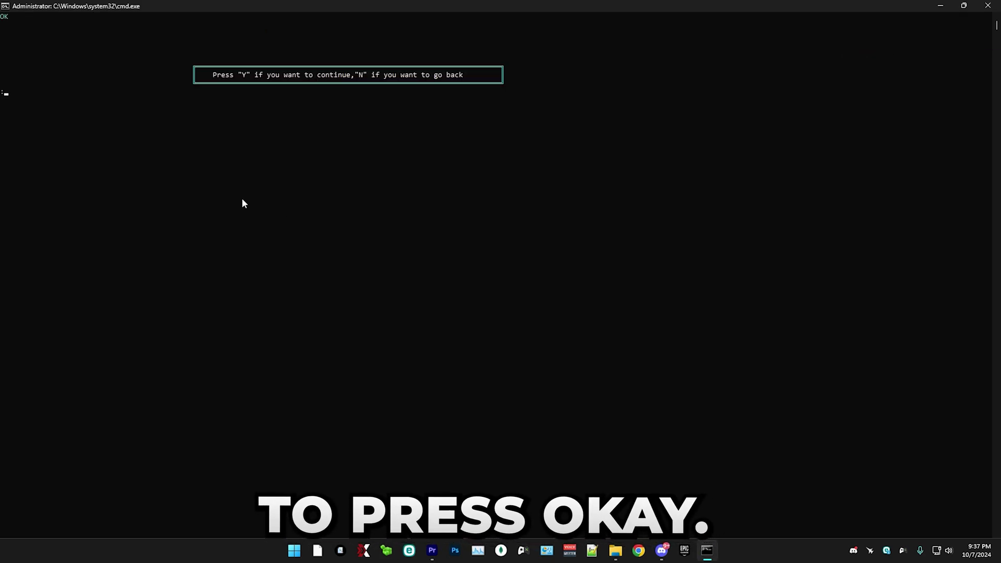
text(Y)
key(Return)
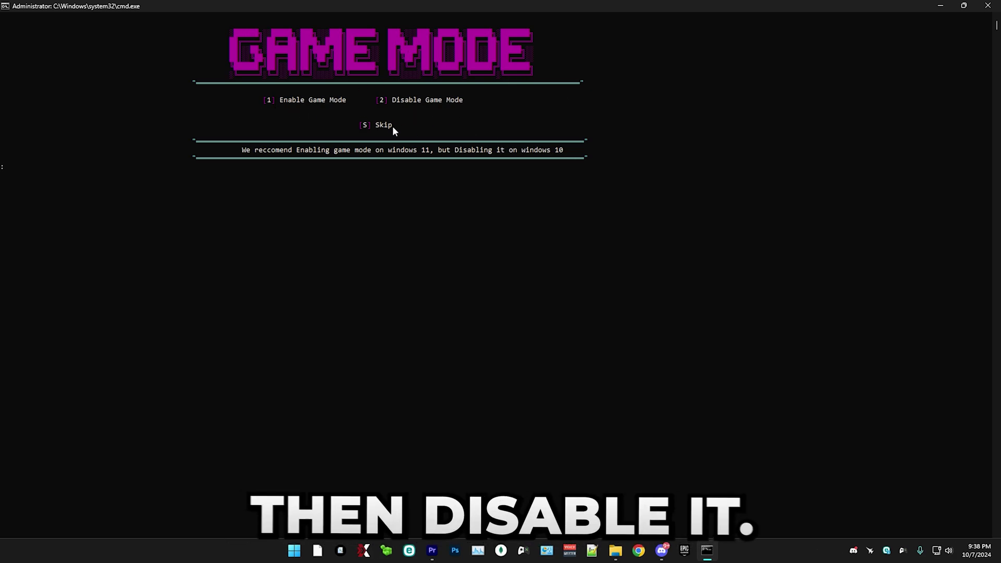
key(1)
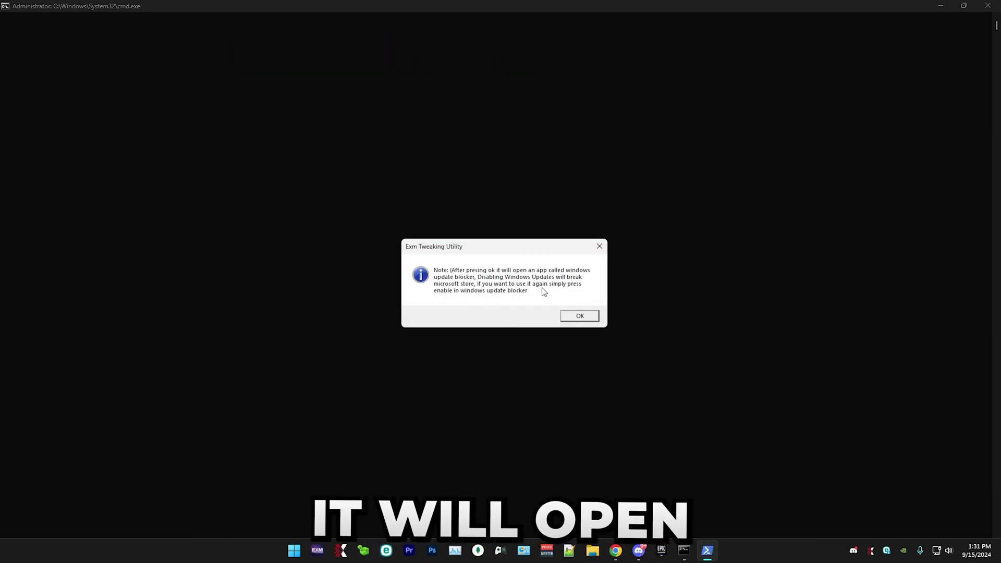
Disable Windows updates with Windows Update Blocker and close it
click(580, 316)
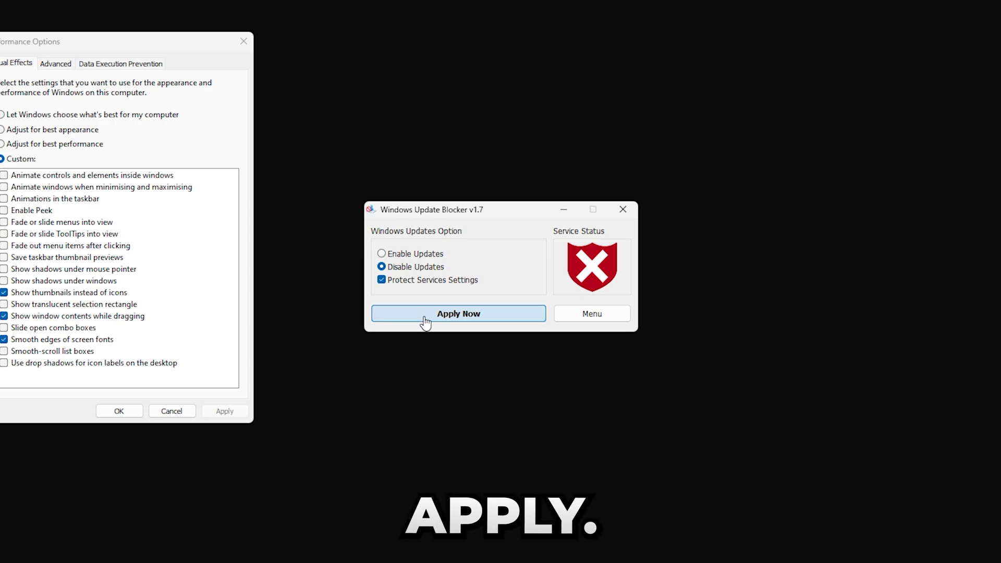
click(624, 210)
drag(139, 42, 486, 110)
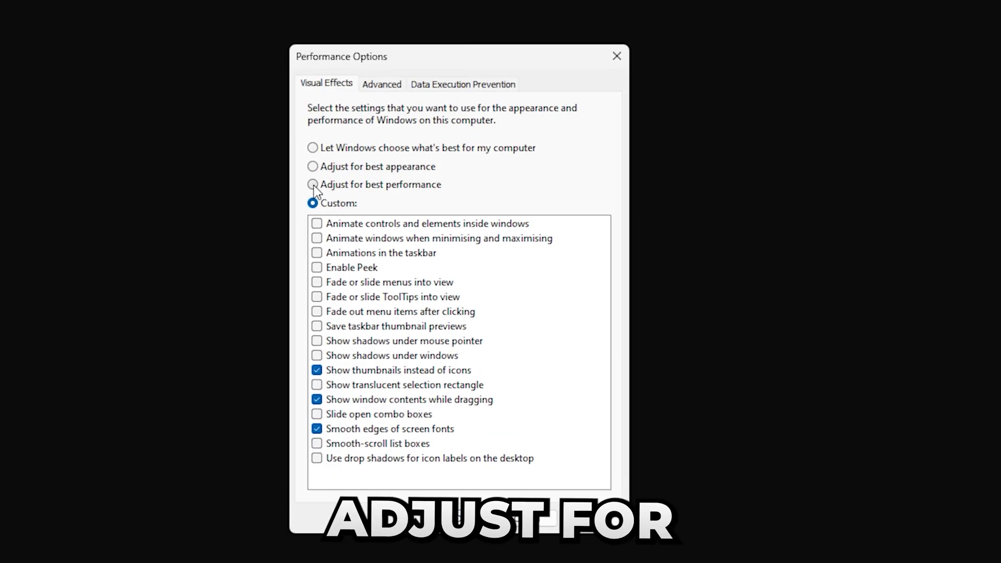
In Performance Options, enable window contents while dragging, thumbnails and smooth screen-font edges
click(317, 400)
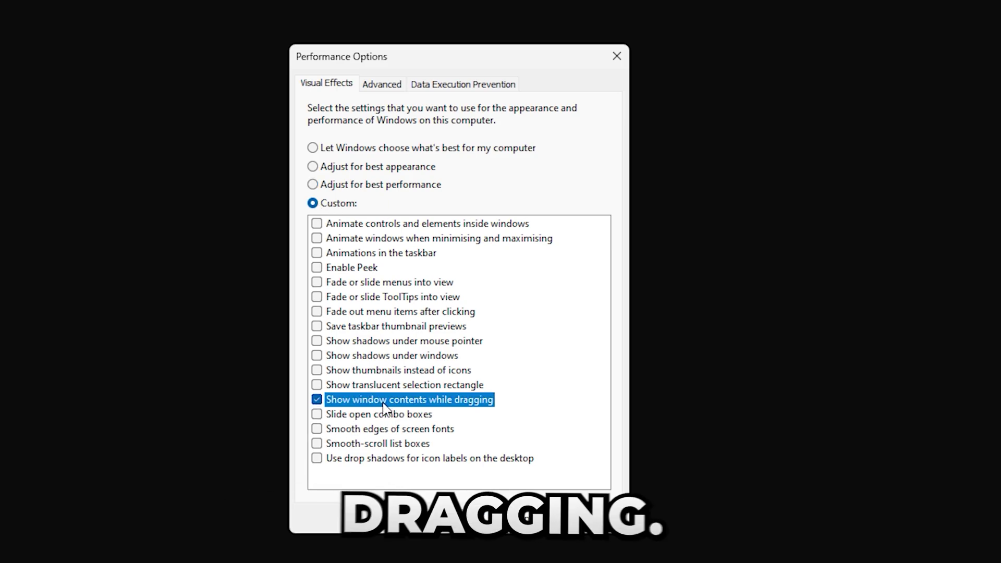
click(317, 370)
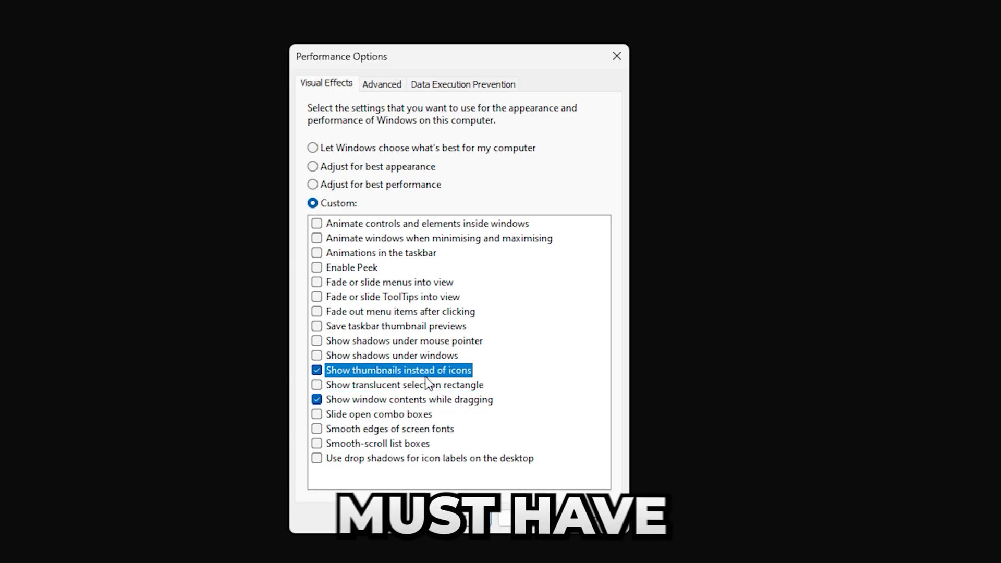
click(318, 429)
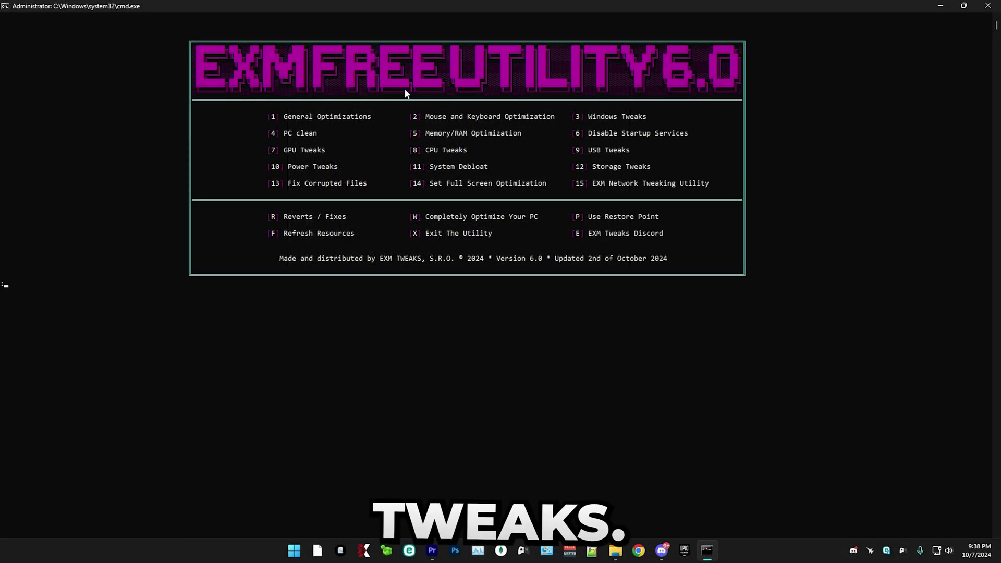
text(4)
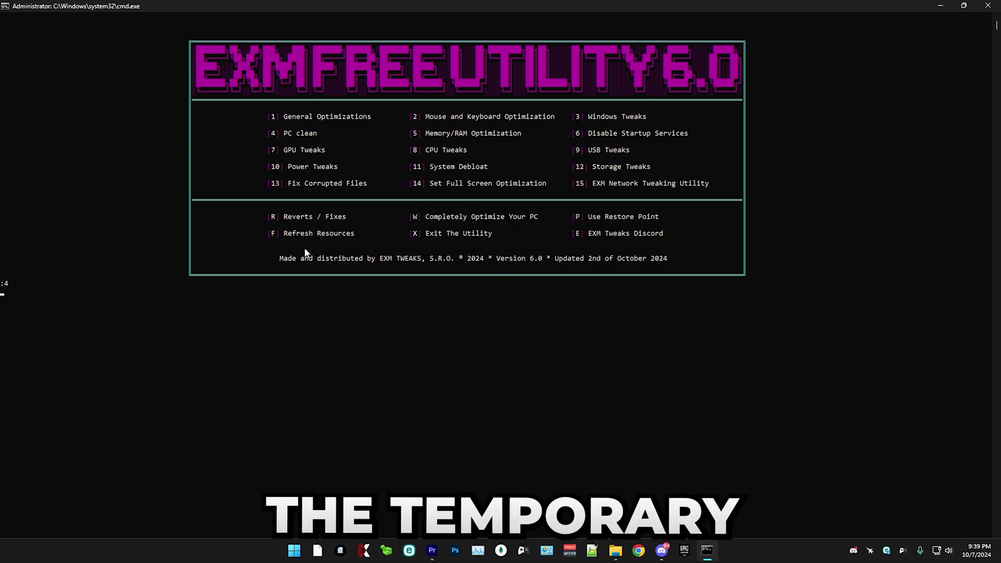
key(Return)
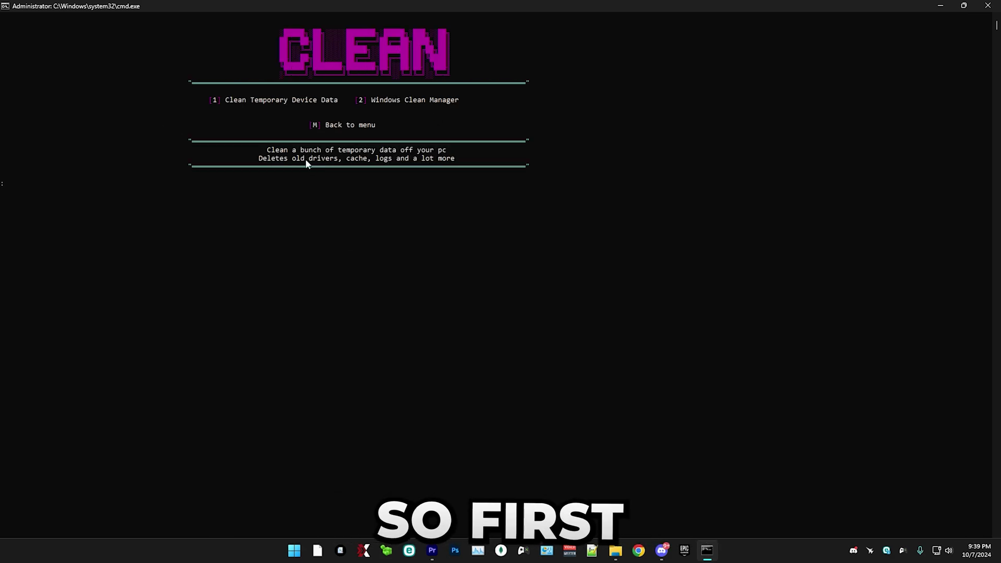
Run Clean Temporary Device Data (option 1), then start Windows Clean Manager (option 2)
key(Return)
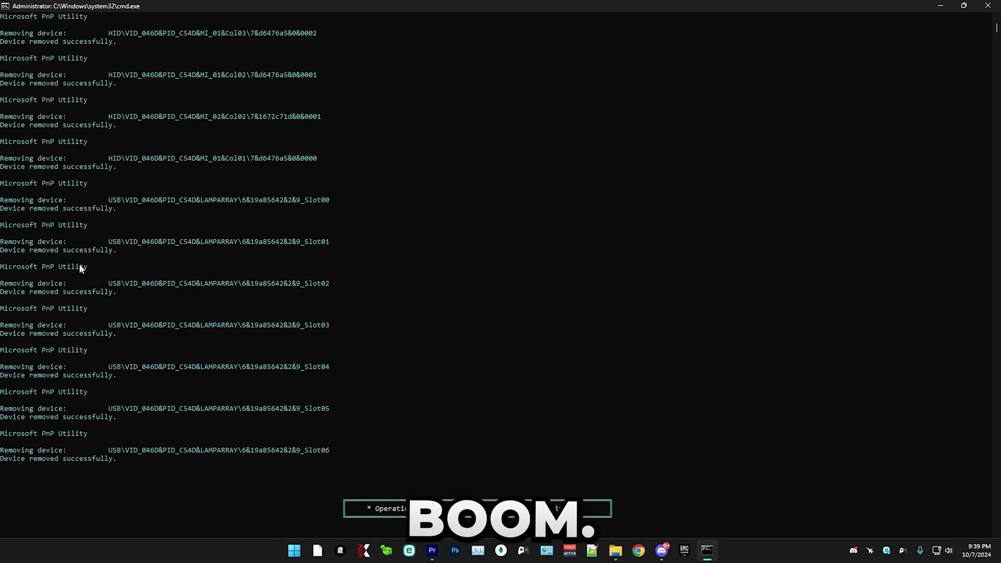
key(Return)
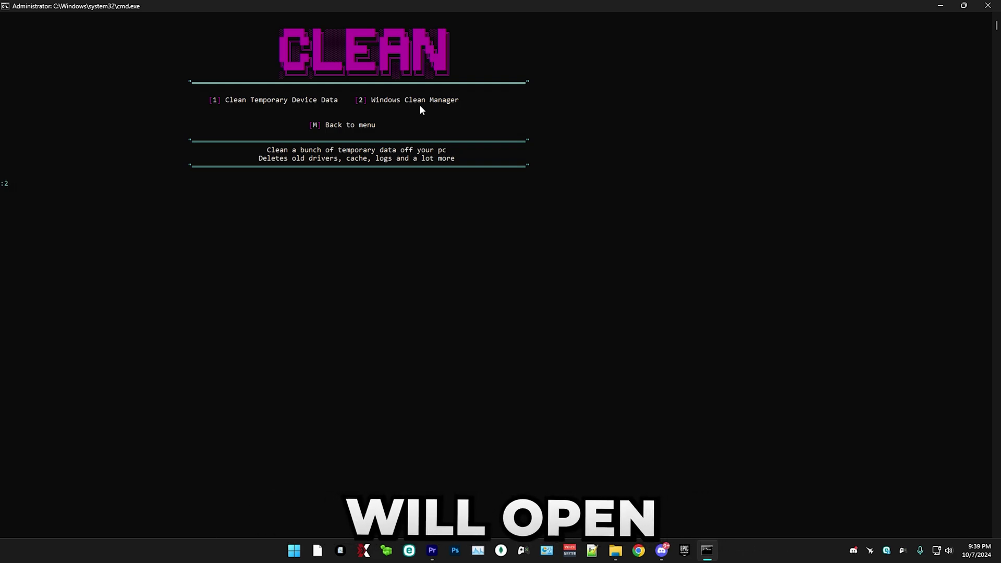
key(Return)
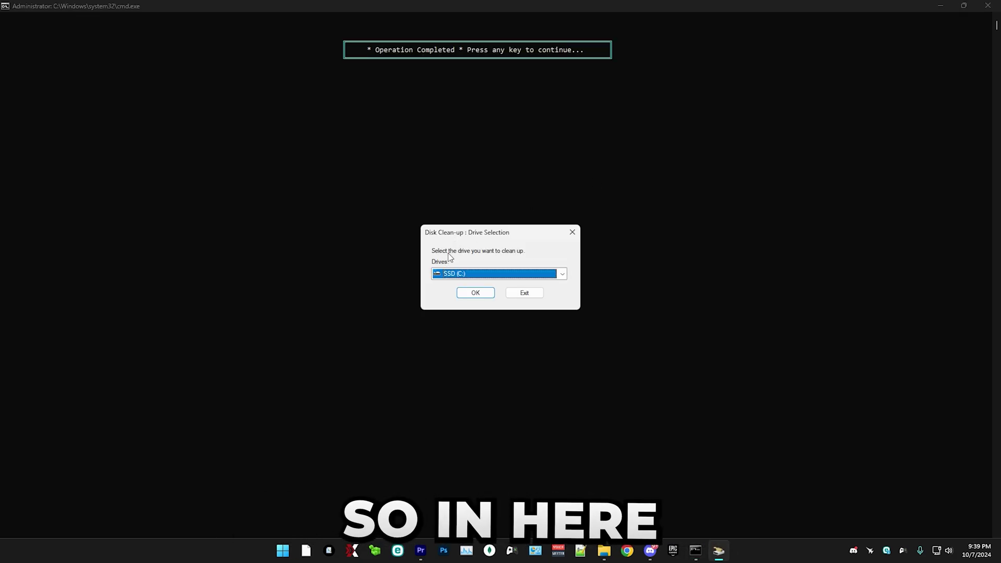
Choose SSD (C:) as the drive for Disk Clean-up
click(465, 273)
click(452, 284)
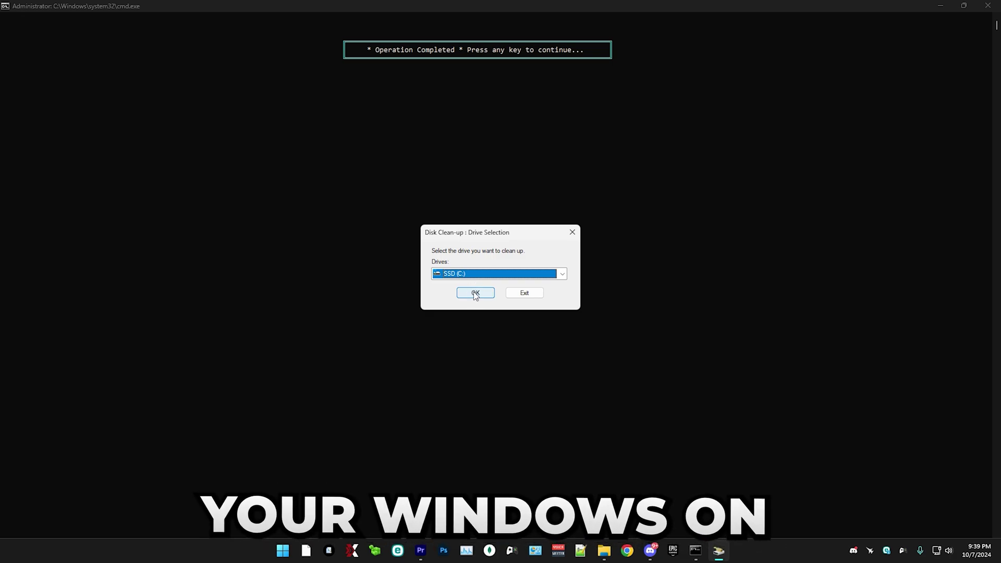
click(474, 293)
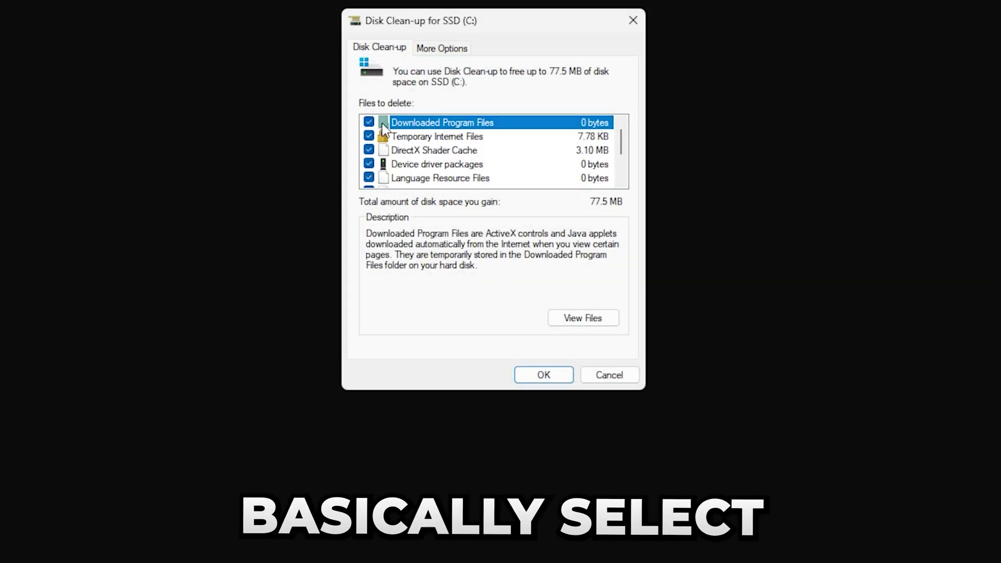
Permanently delete all checked junk file categories (77.5 MB) and return to the main menu
scroll(383, 128, down, 2)
scroll(384, 128, up, 2)
scroll(417, 152, down, 2)
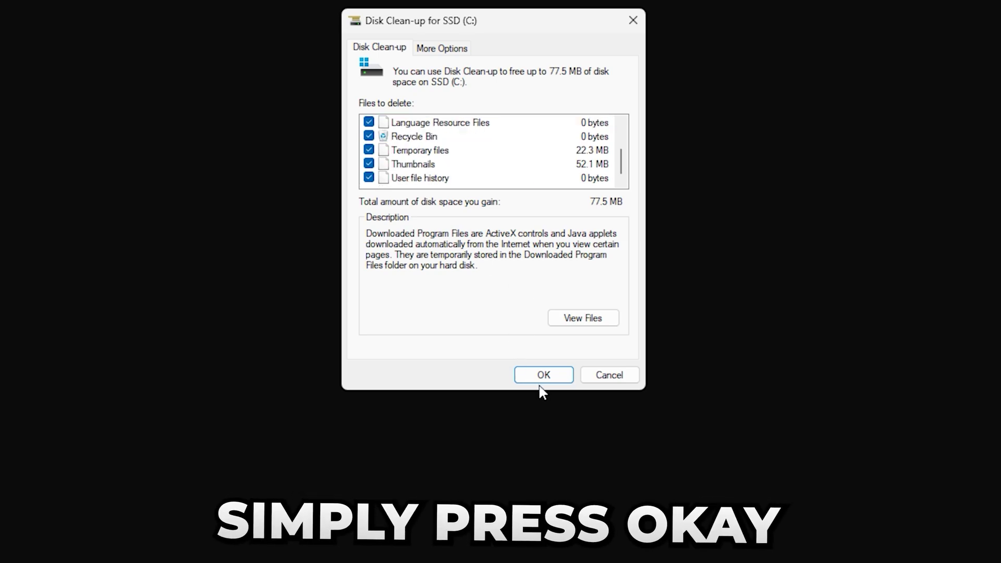
click(540, 385)
click(517, 282)
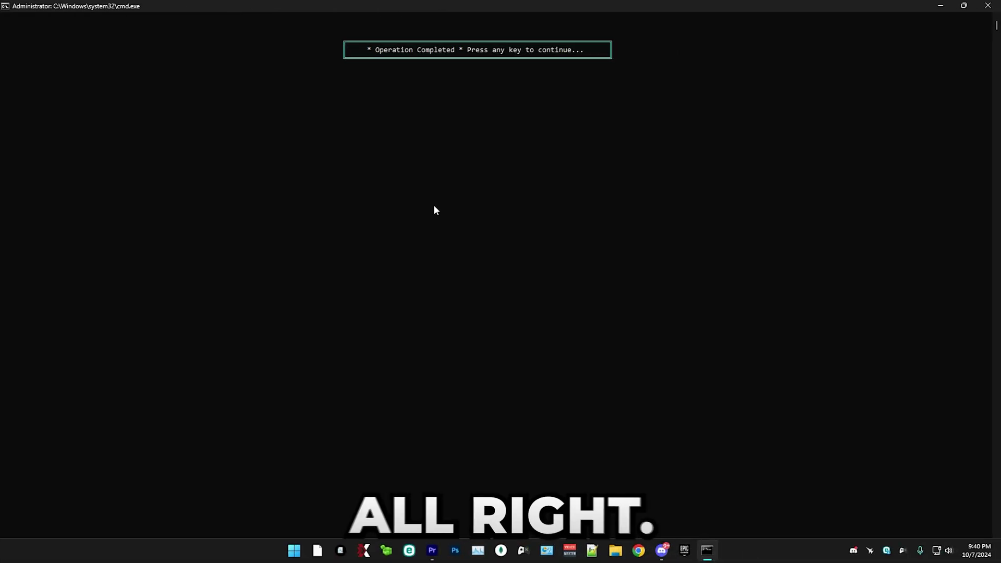
key(Return)
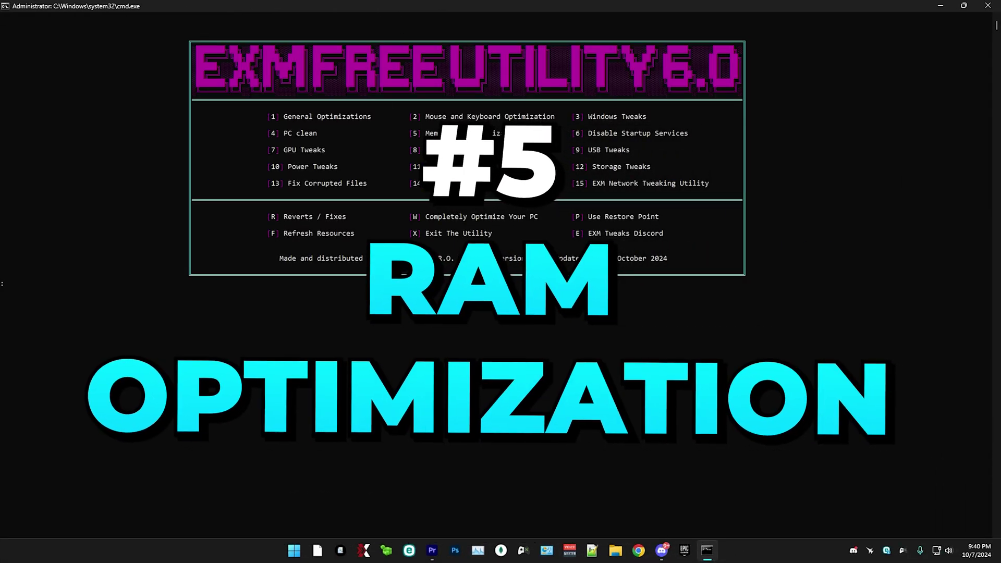
Open Memory/RAM Optimization (5) and check the installed RAM in Task Manager's Memory page
text(5)
key(Return)
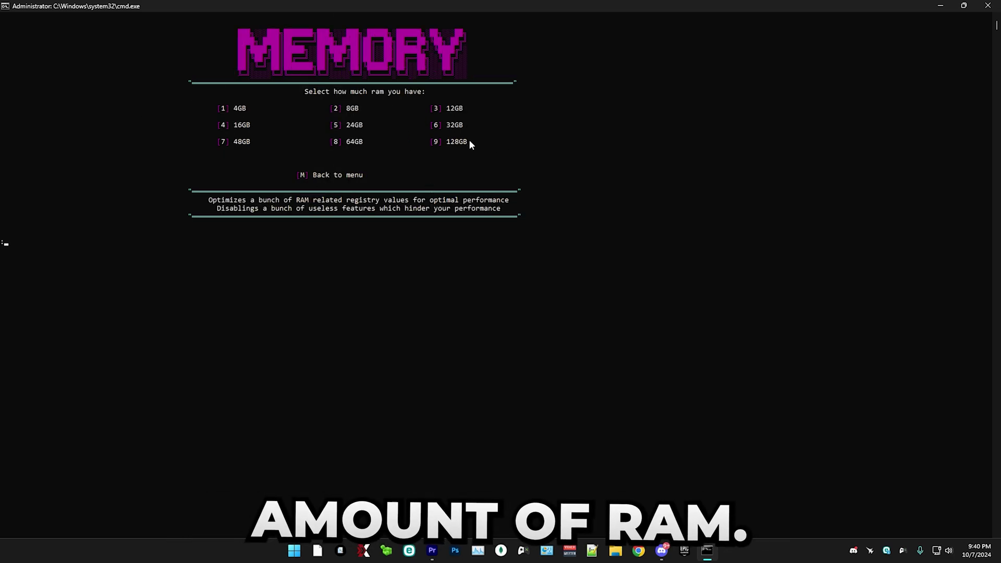
key(super)
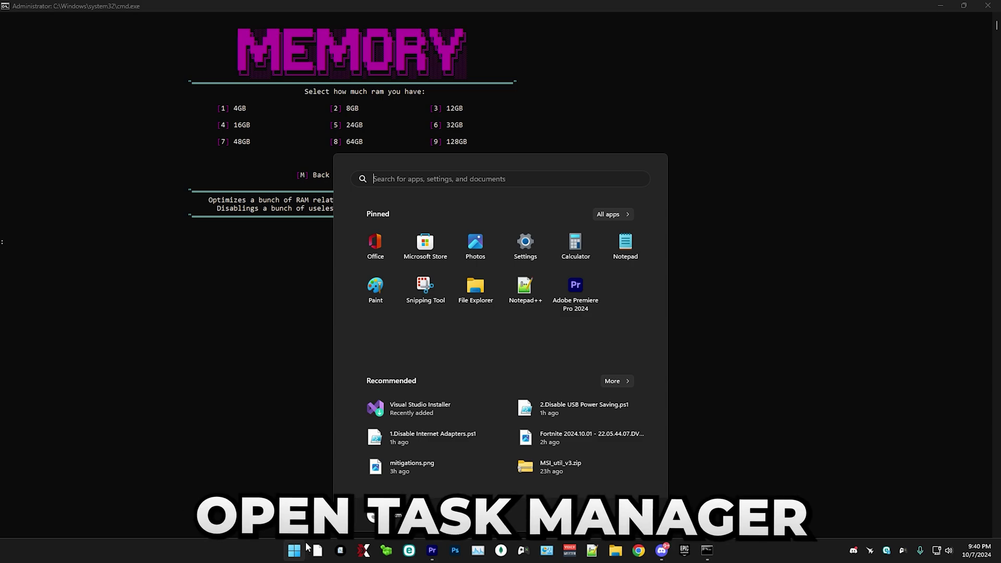
text(Task Manager)
click(353, 269)
drag(476, 175, 616, 167)
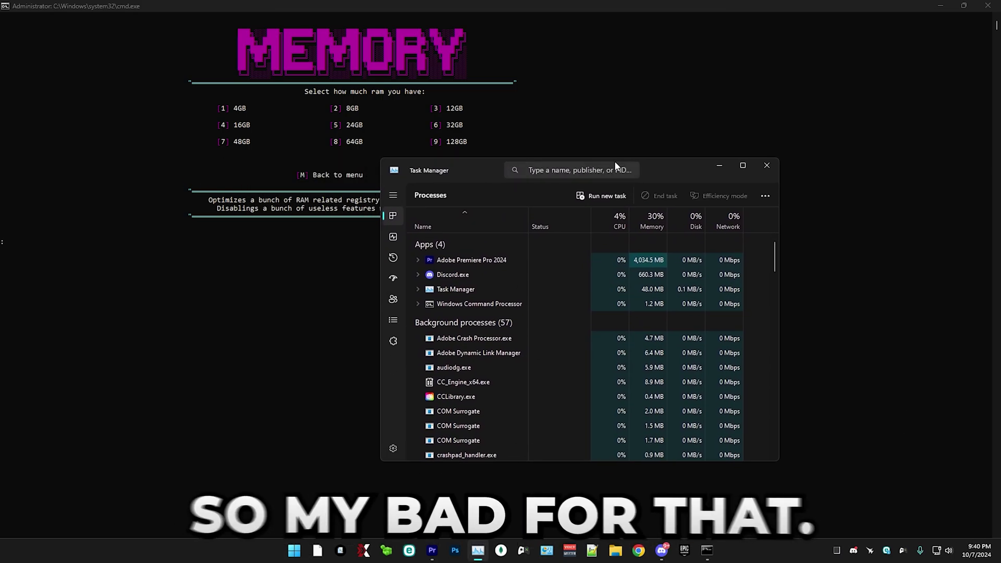
click(393, 237)
click(455, 264)
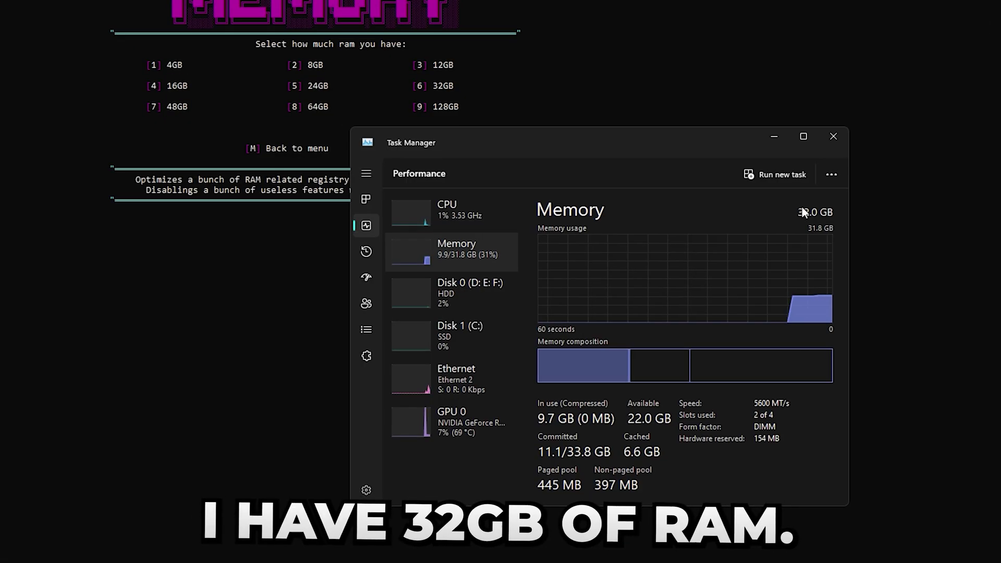
click(834, 137)
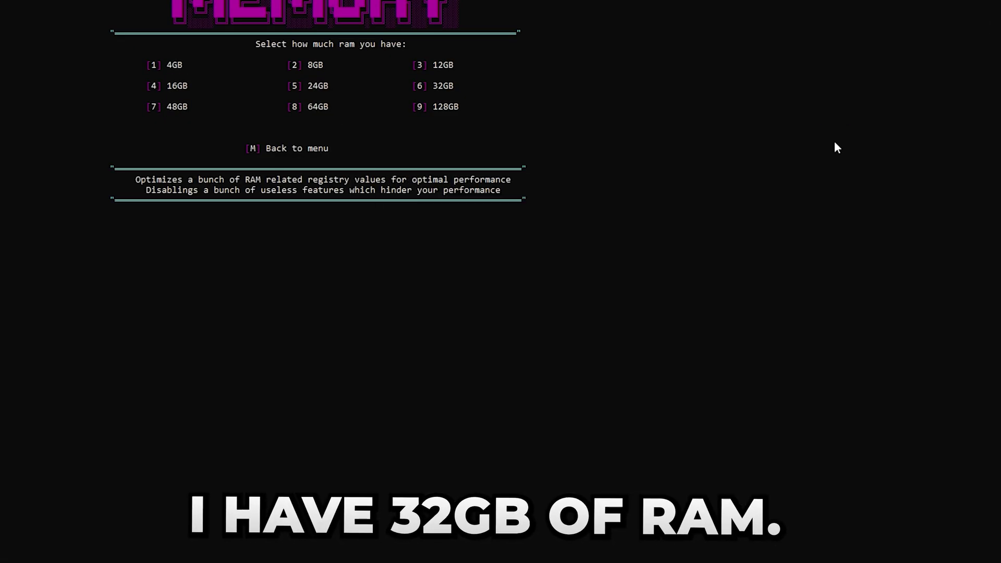
Enter option 6 to apply the 32GB RAM optimizations
key(BackSpace)
text(6)
key(Return)
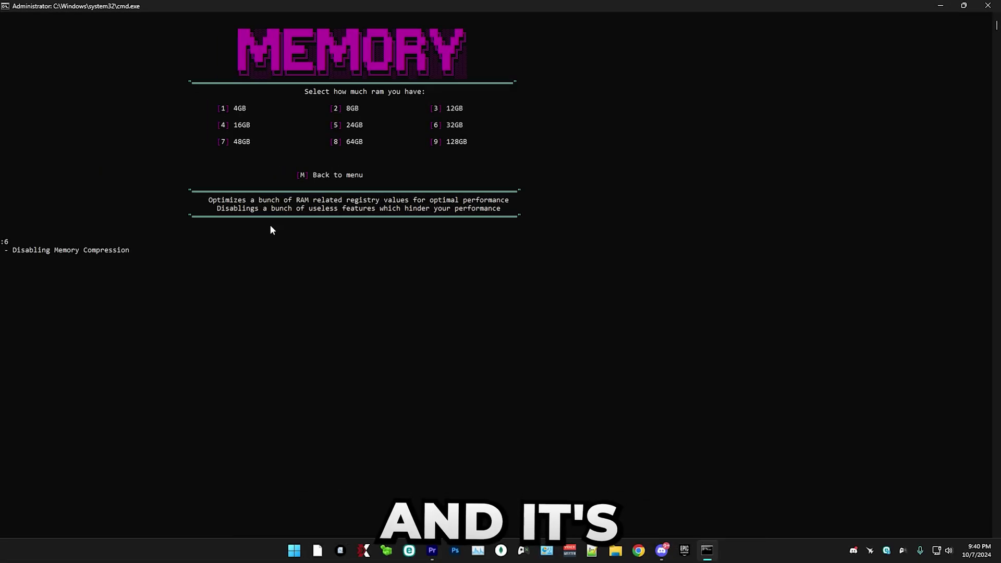
drag(277, 237, 105, 261)
click(104, 258)
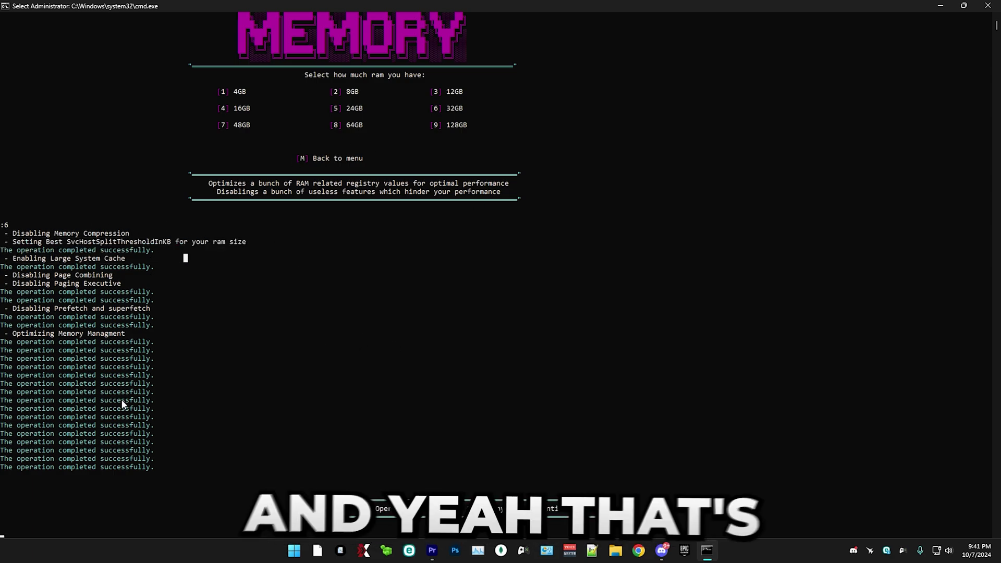
key(Escape)
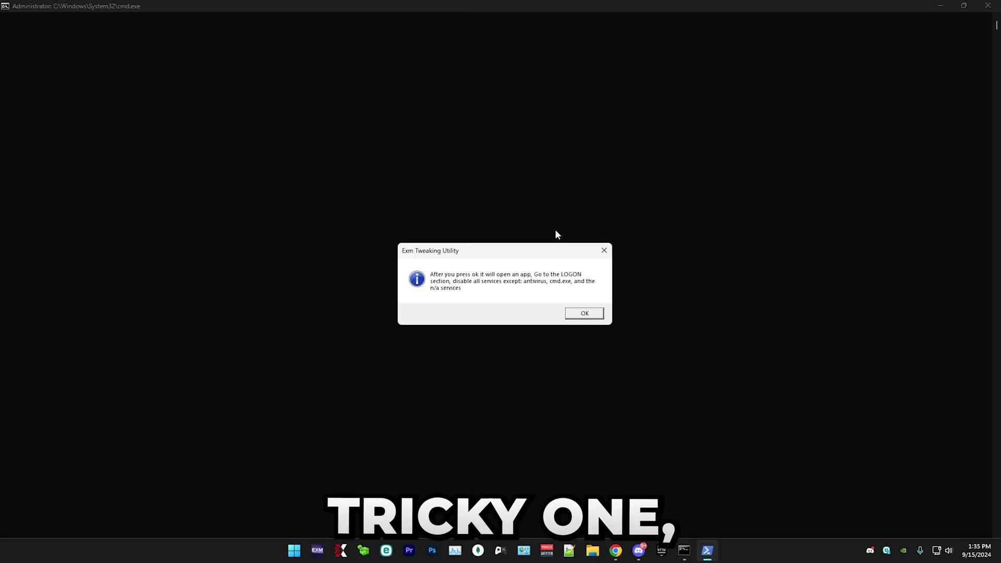
Acknowledge the startup note, open Autoruns and show only the Logon entries
click(586, 318)
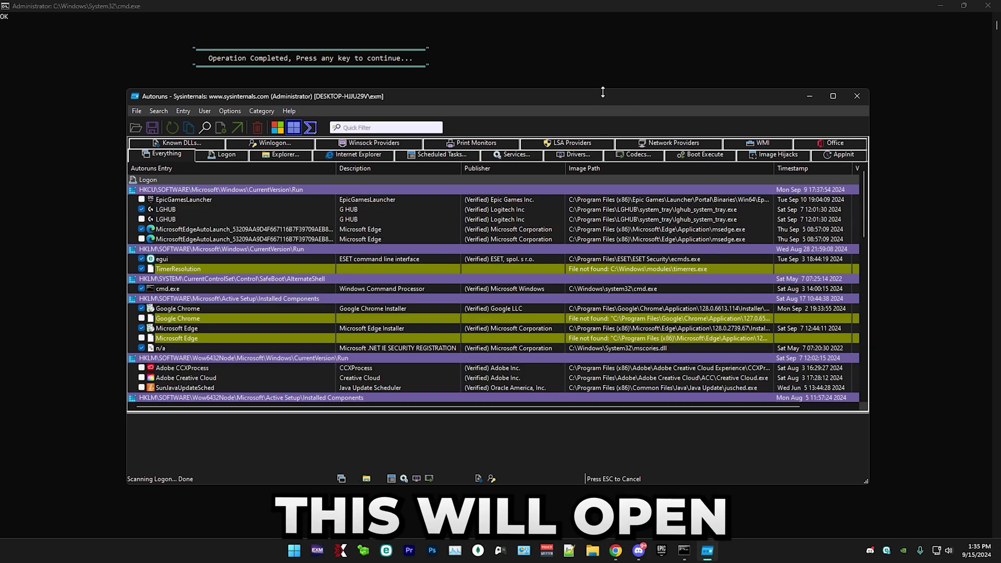
drag(603, 92, 707, 153)
drag(758, 116, 747, 114)
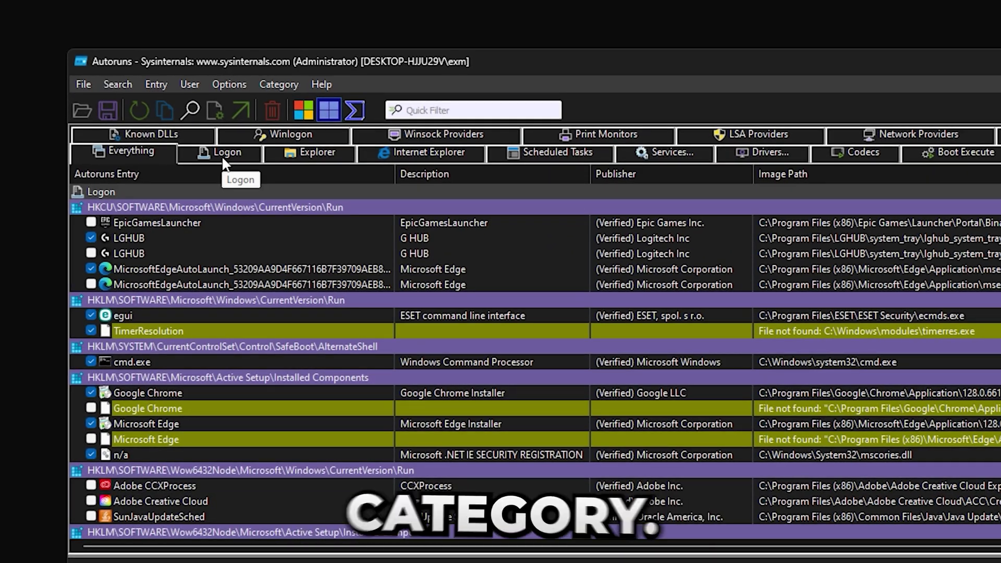
click(224, 158)
Disable the Chrome and Edge startup components, keeping ESET and cmd.exe, then close Autoruns
click(169, 269)
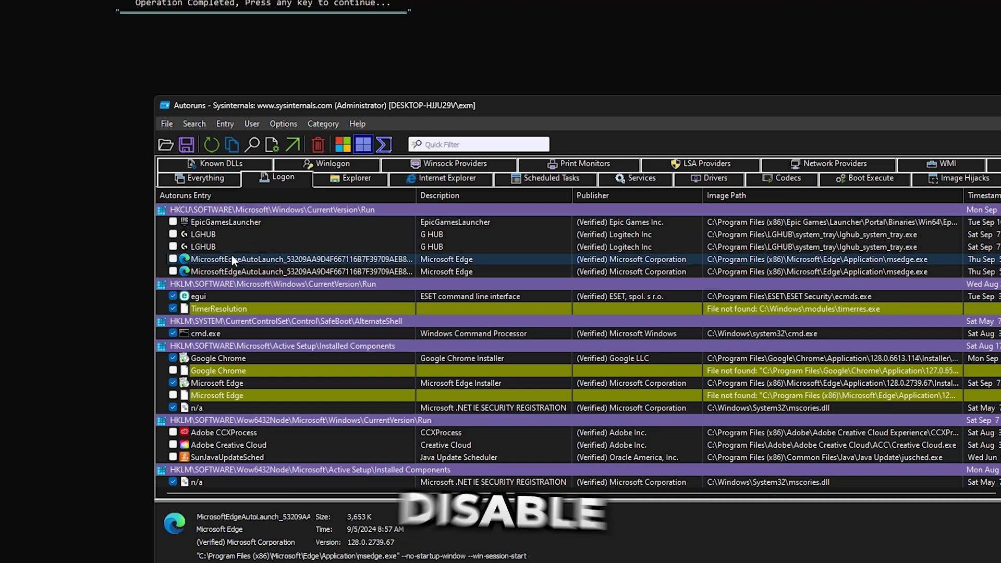
click(214, 295)
click(207, 334)
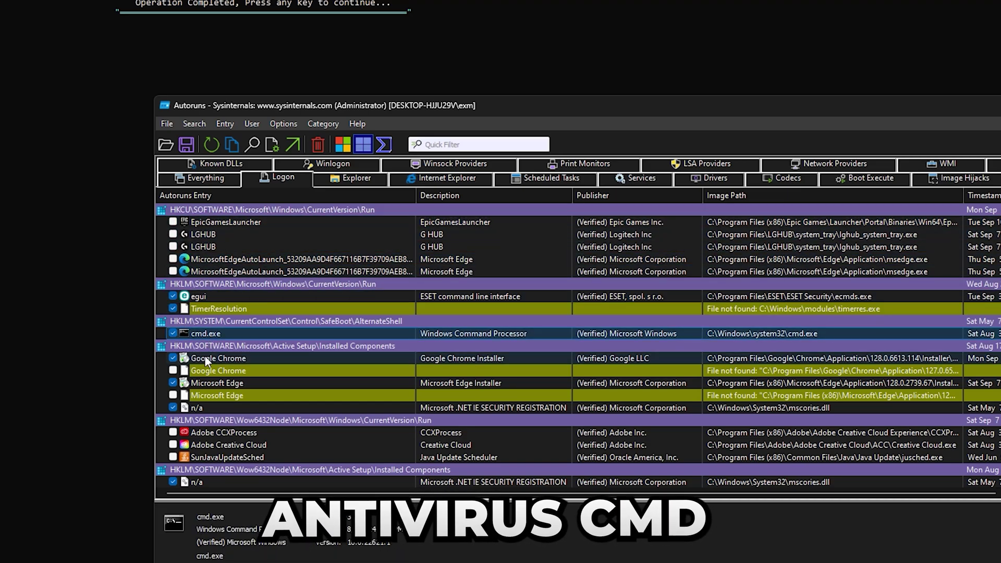
click(173, 358)
click(172, 383)
click(216, 408)
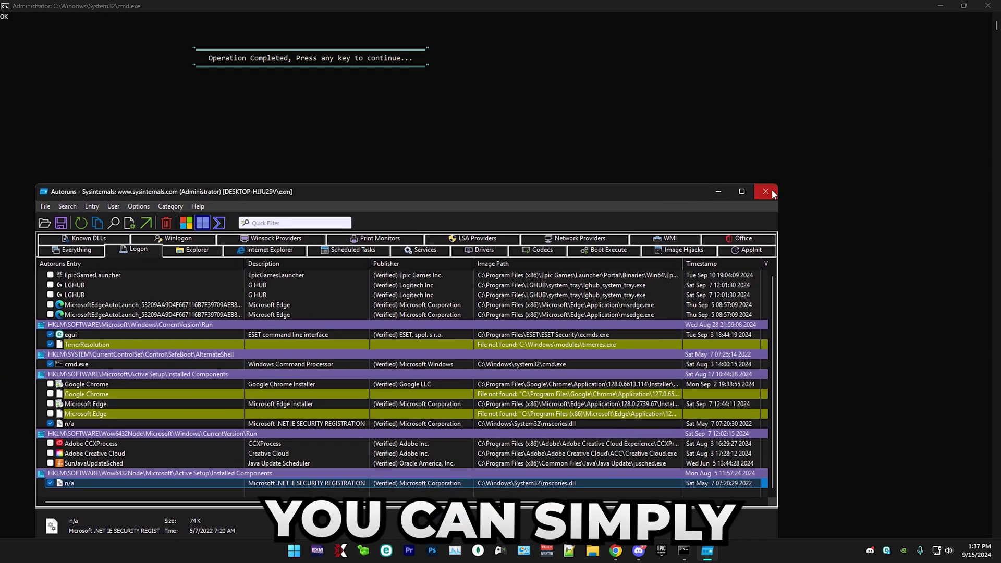
click(769, 189)
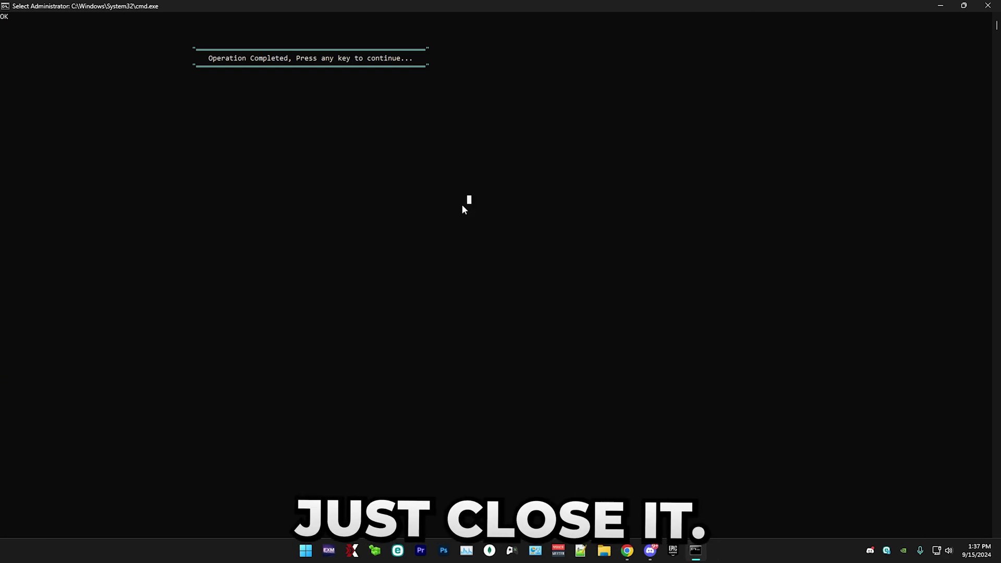
key(Return)
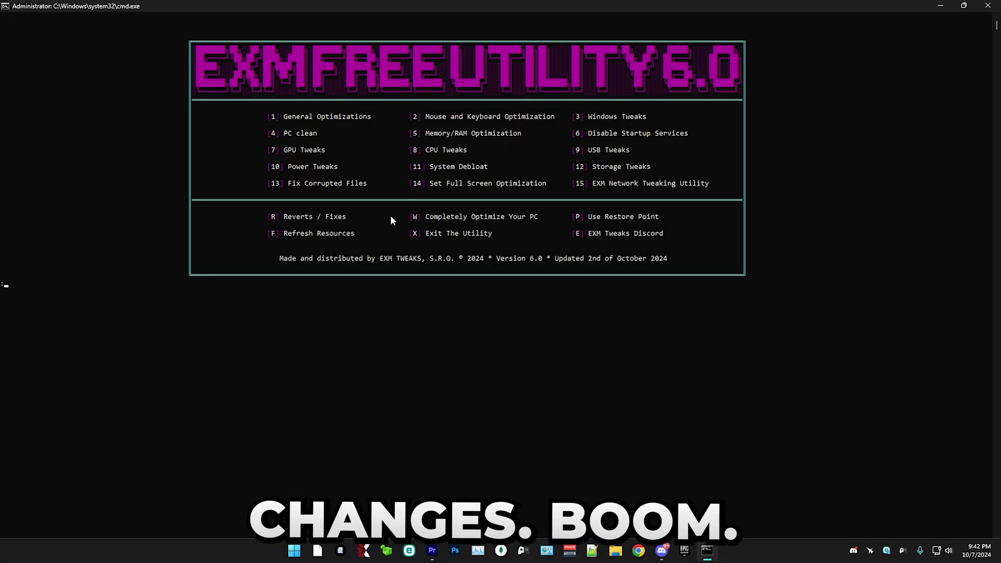
Open GPU tweaks (7) and confirm an NVIDIA GeForce RTX 3080 in Task Manager
text(7)
key(Return)
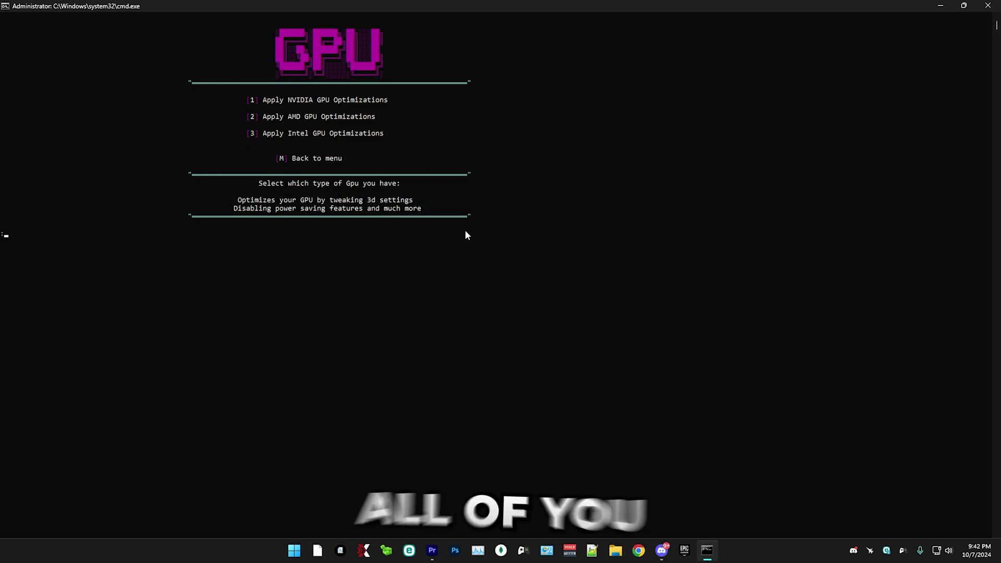
key(ctrl+shift+Escape)
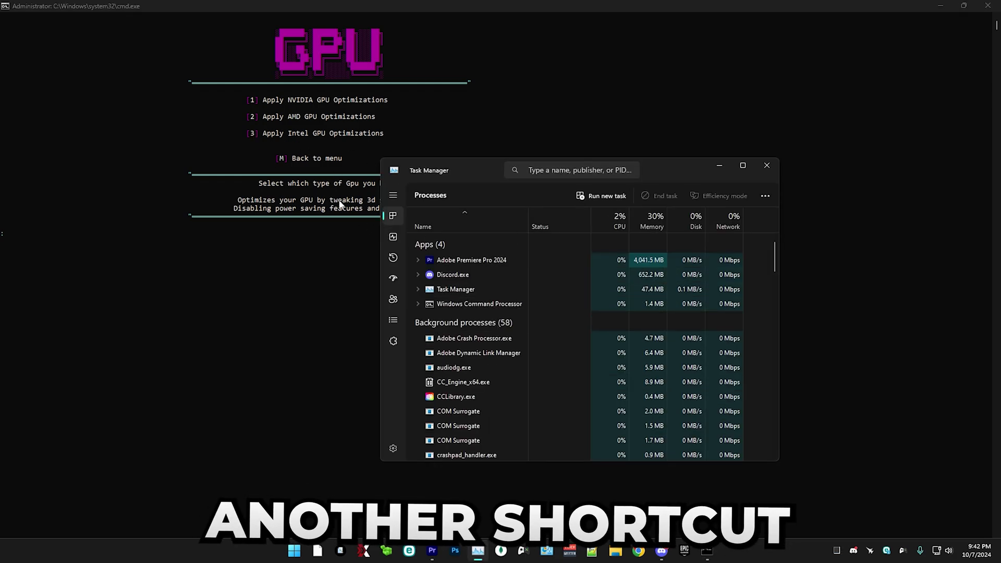
click(393, 236)
click(767, 165)
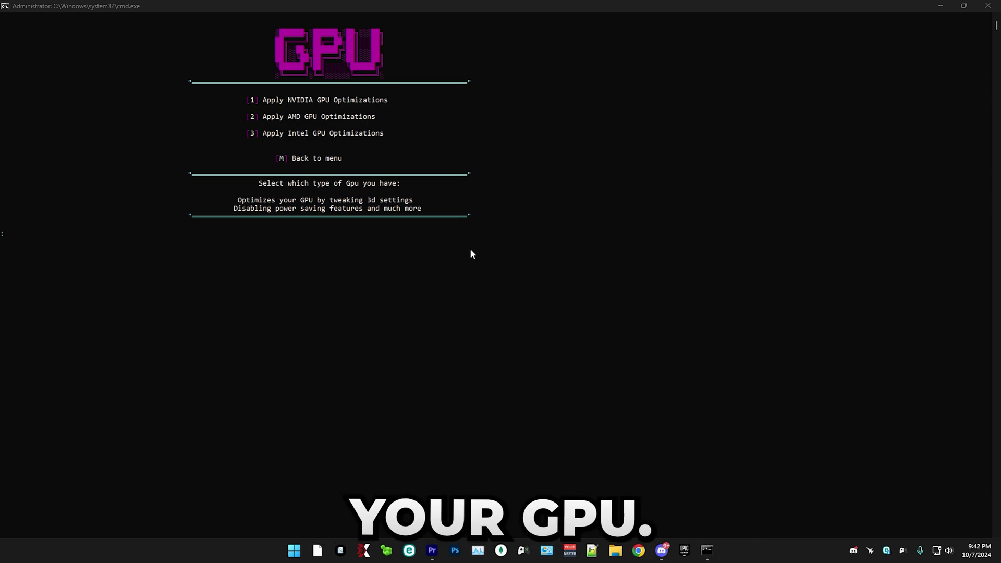
click(478, 559)
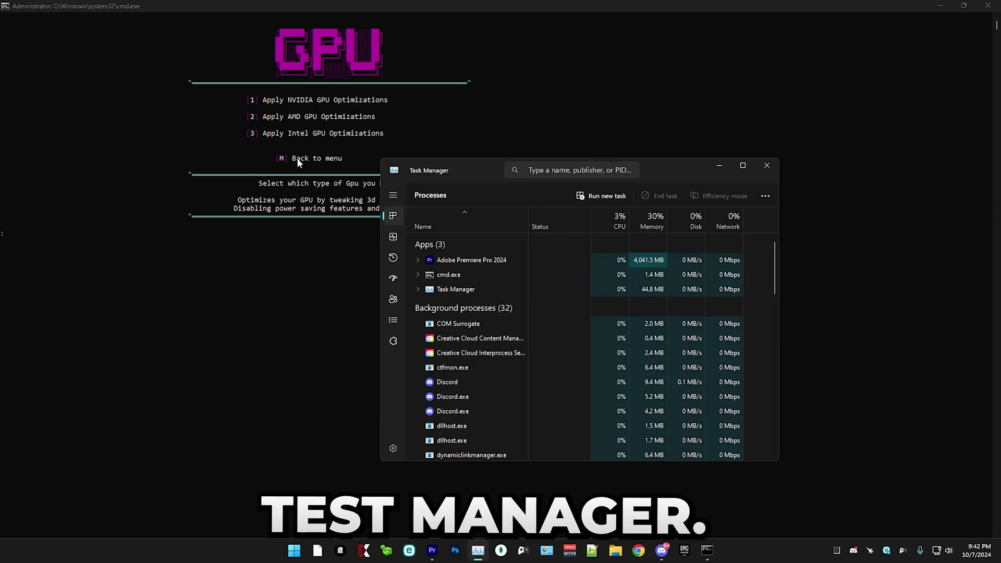
click(393, 238)
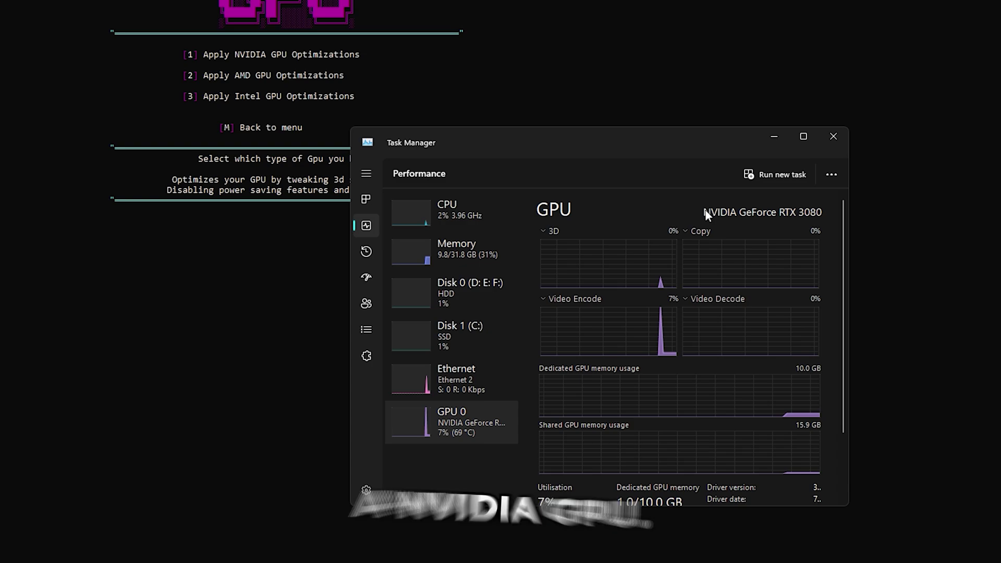
click(834, 136)
Apply the NVIDIA optimizations (option 1) and accept the EXMTWEAKS profile import
text(1)
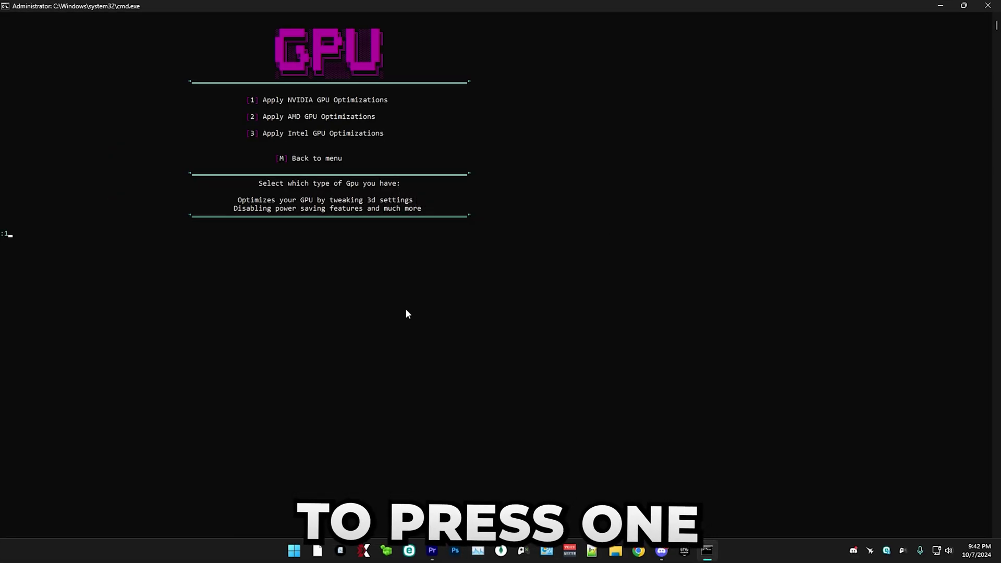
key(Return)
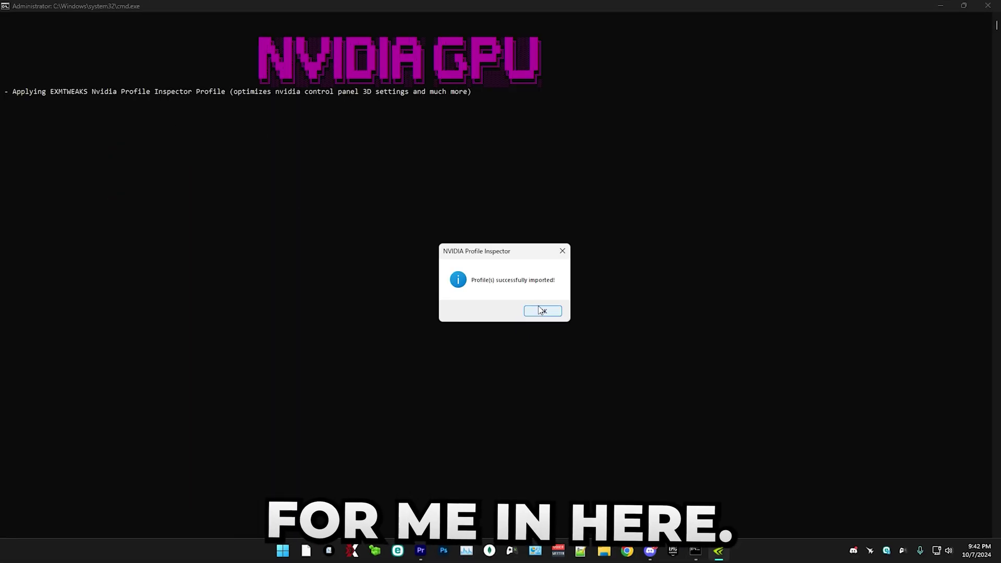
click(543, 311)
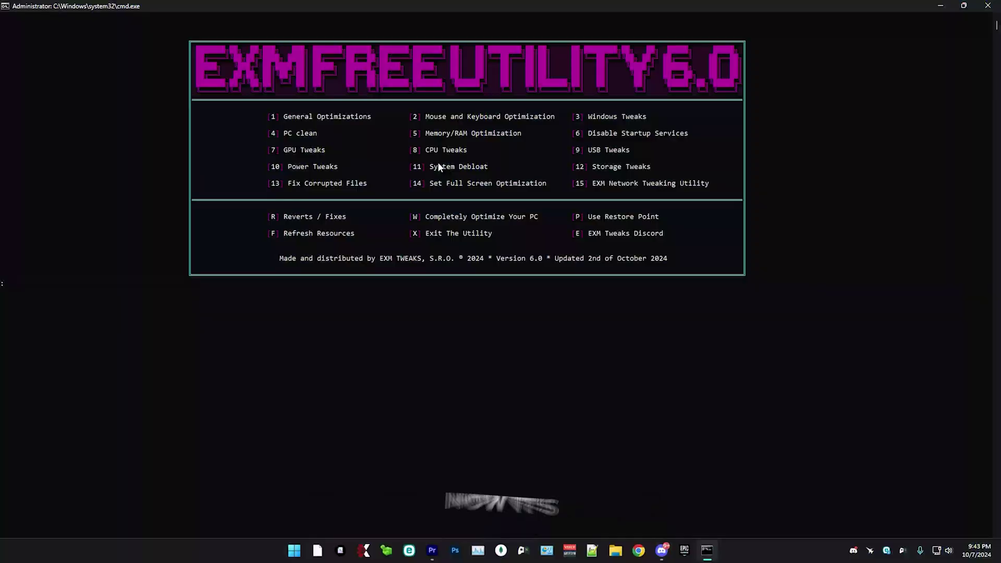
Apply Intel CPU optimizations (8, then 2) past the overheating warning, then run USB tweaks (9)
text(8)
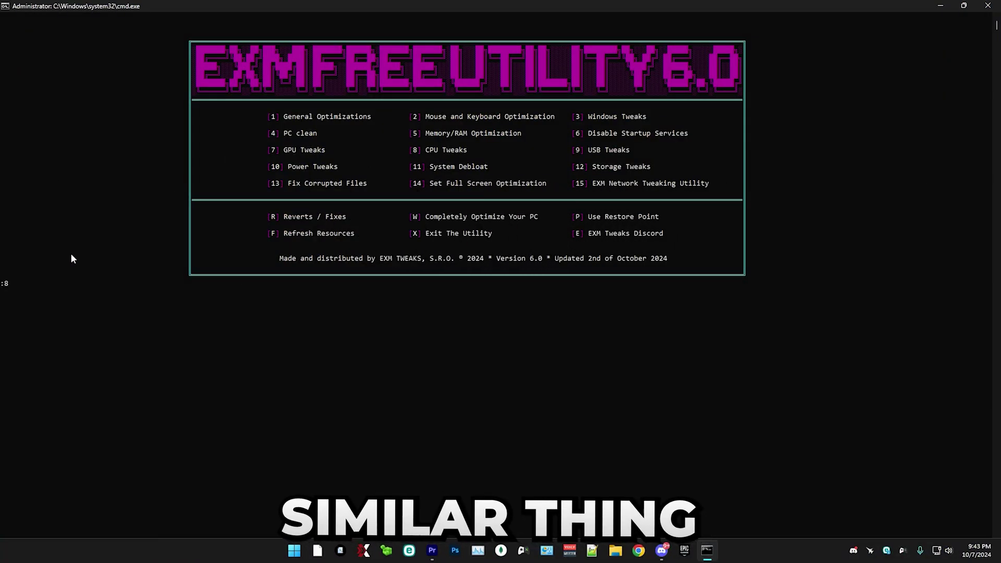
key(Return)
click(575, 311)
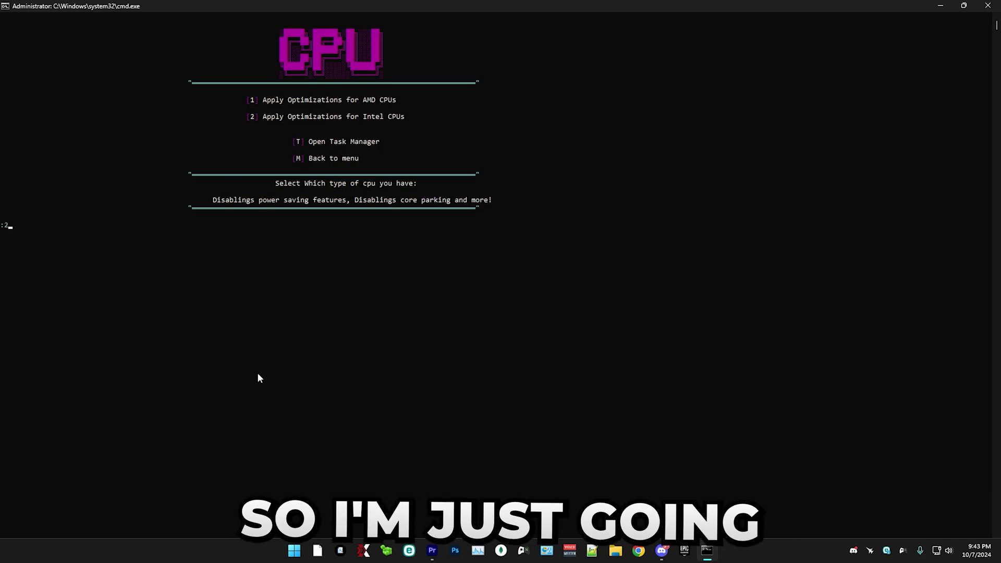
text(2)
key(Return)
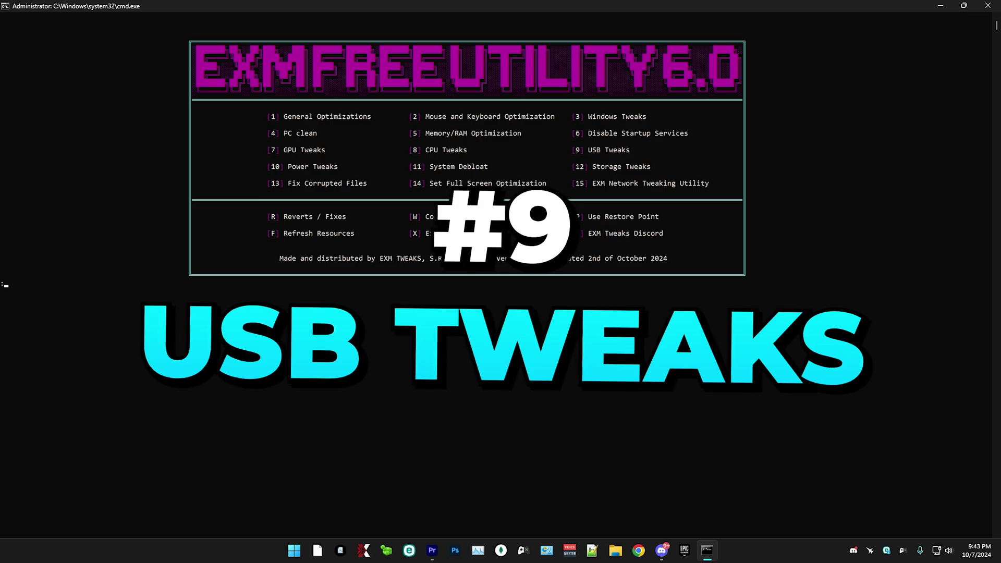
text(9)
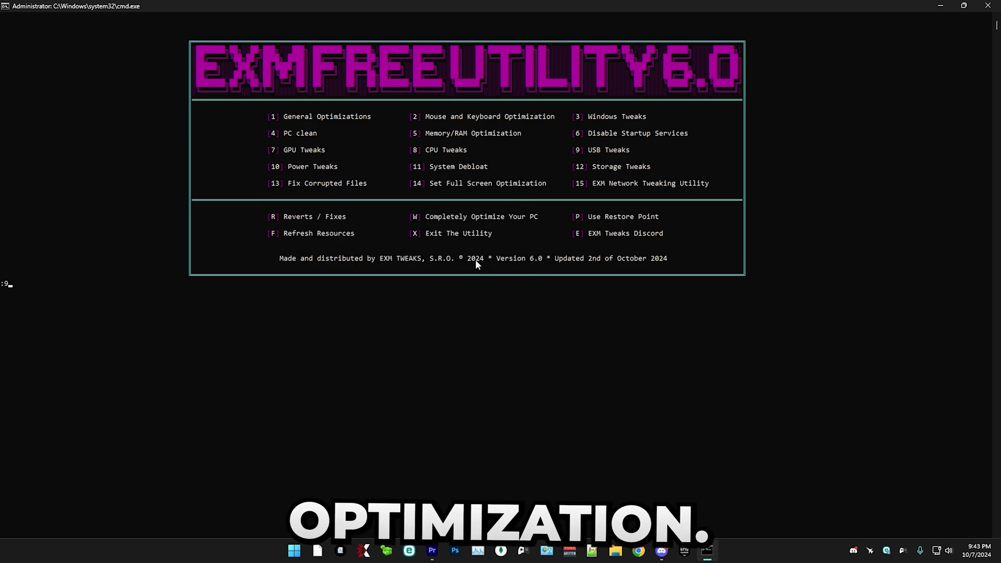
key(Return)
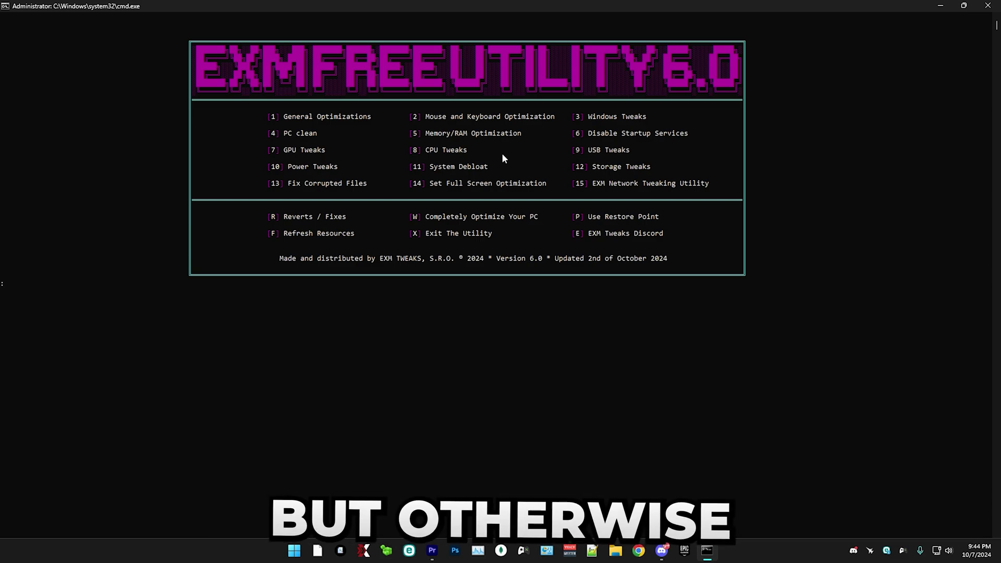
Import the EXM Free Power Plan V4 via power tweaks option 10, then 1
text(10)
key(Return)
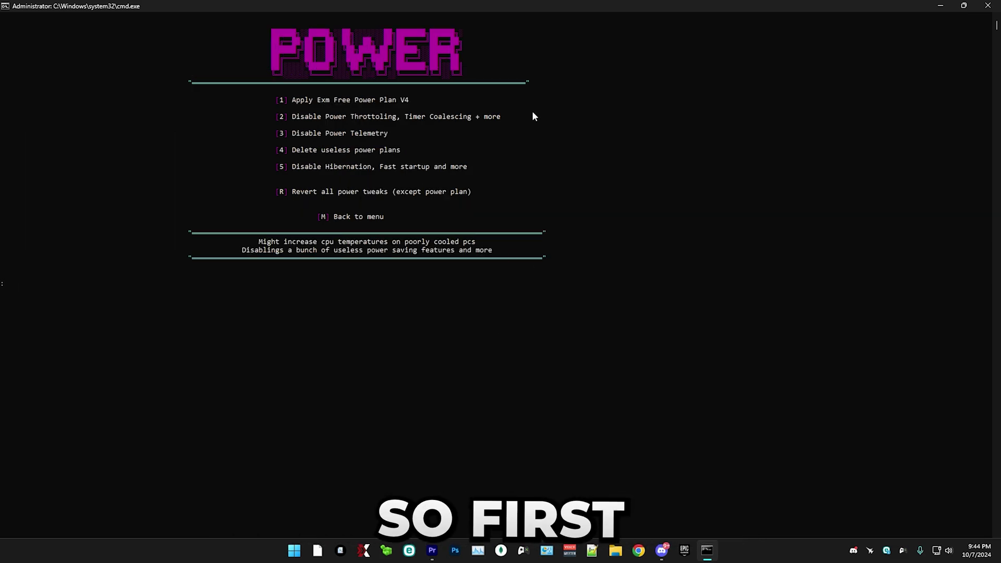
text(1)
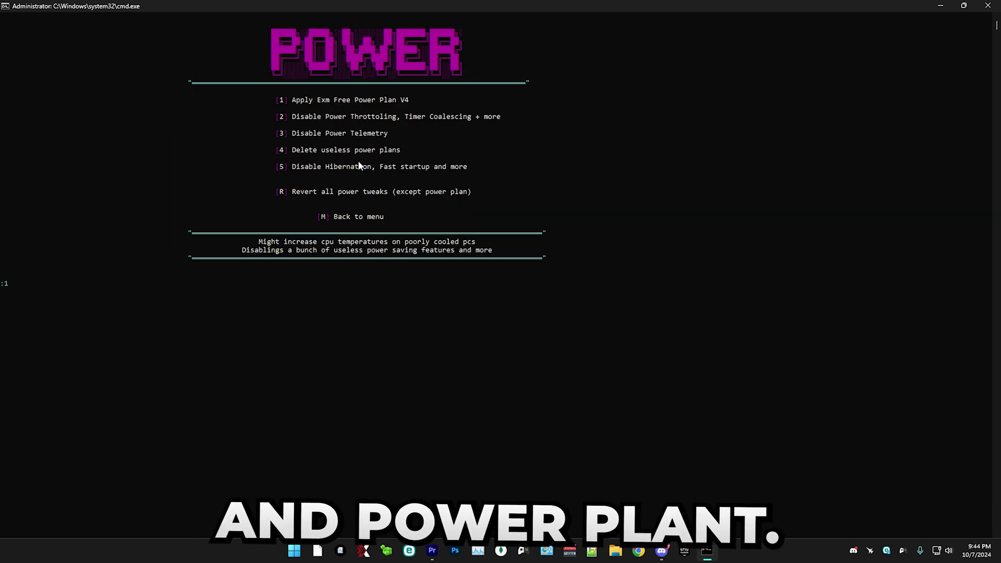
key(Return)
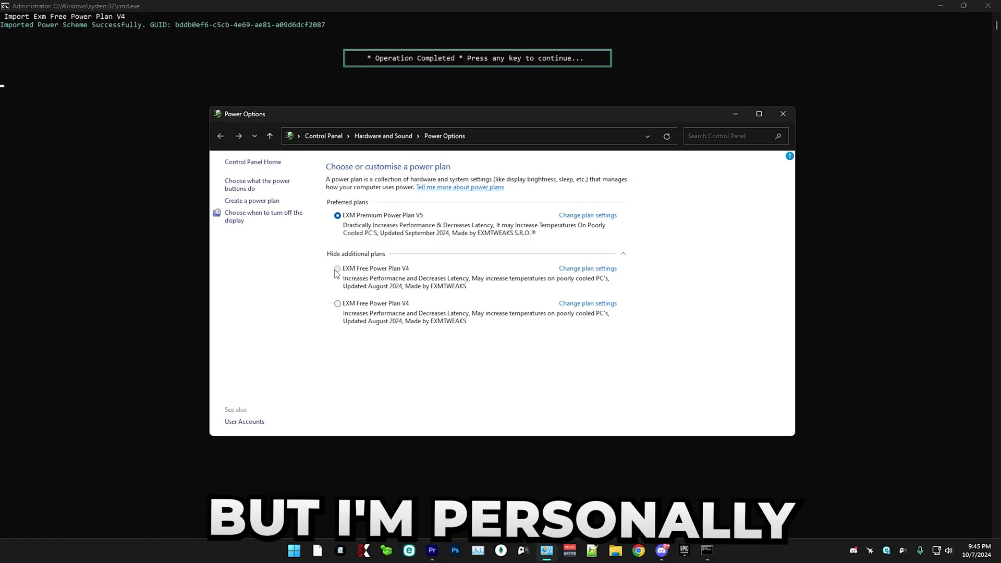
Delete the duplicate EXM Free Power Plan V4 in Power Options and close the window
click(581, 272)
key(alt+Left)
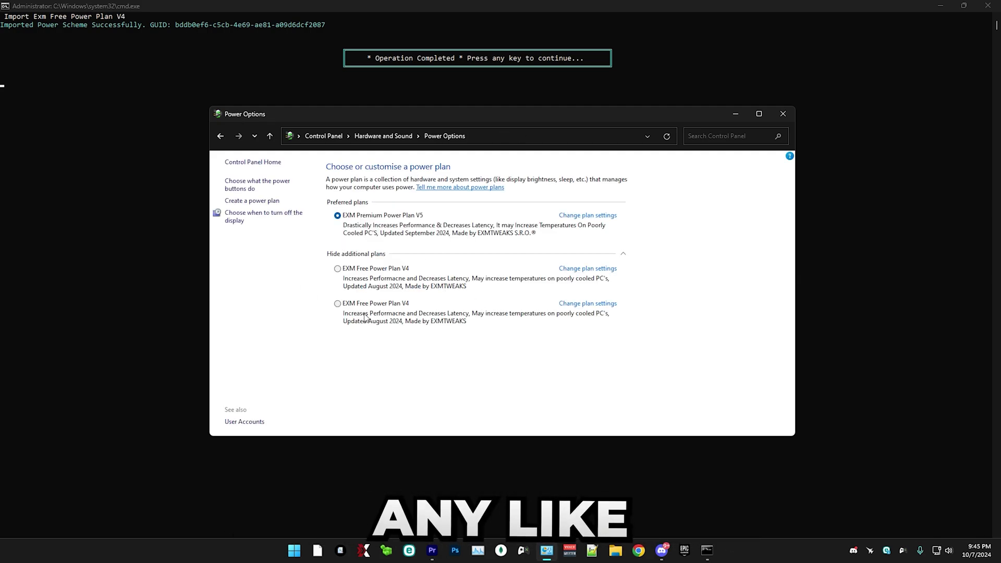
key(alt+Right)
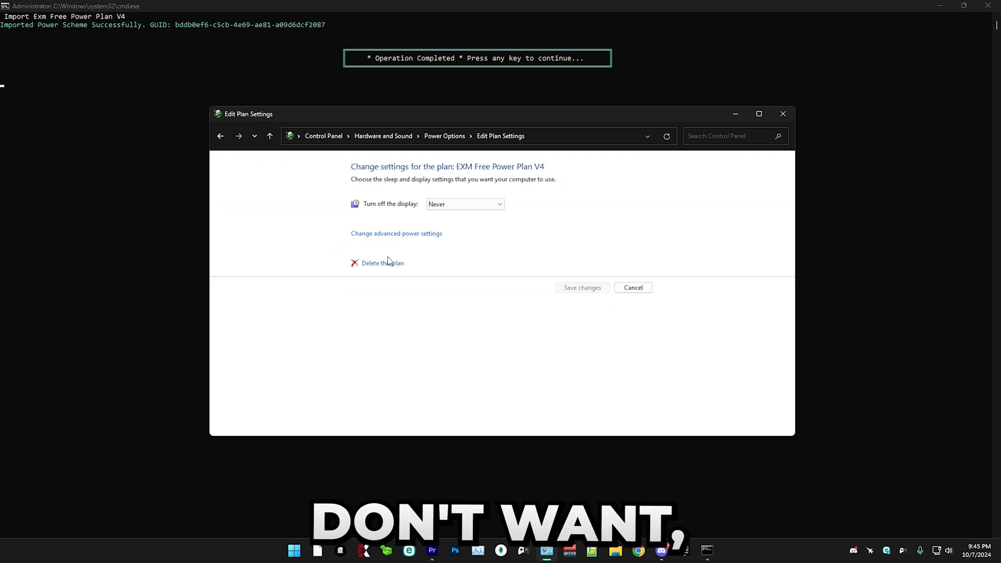
click(633, 287)
click(588, 273)
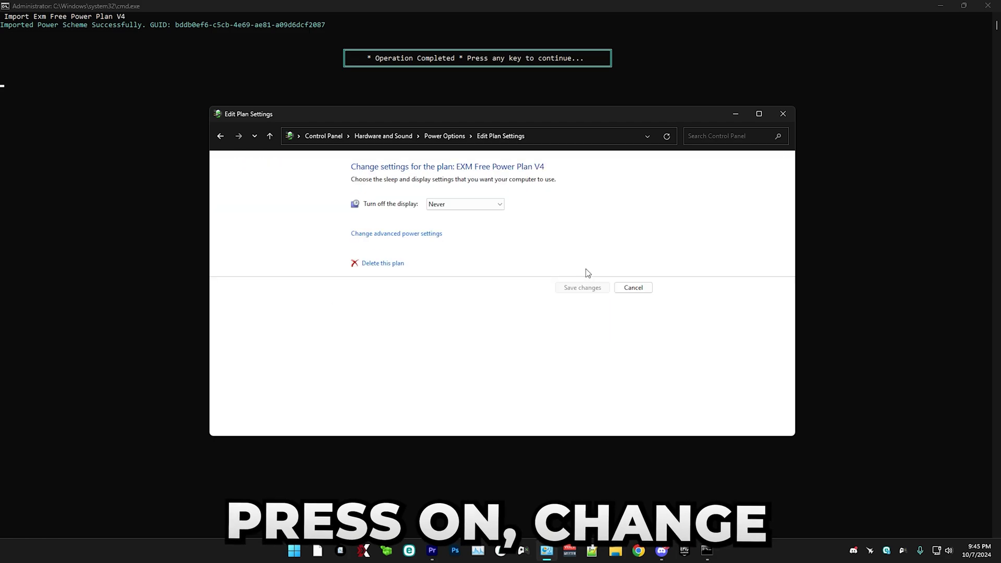
click(386, 263)
click(520, 284)
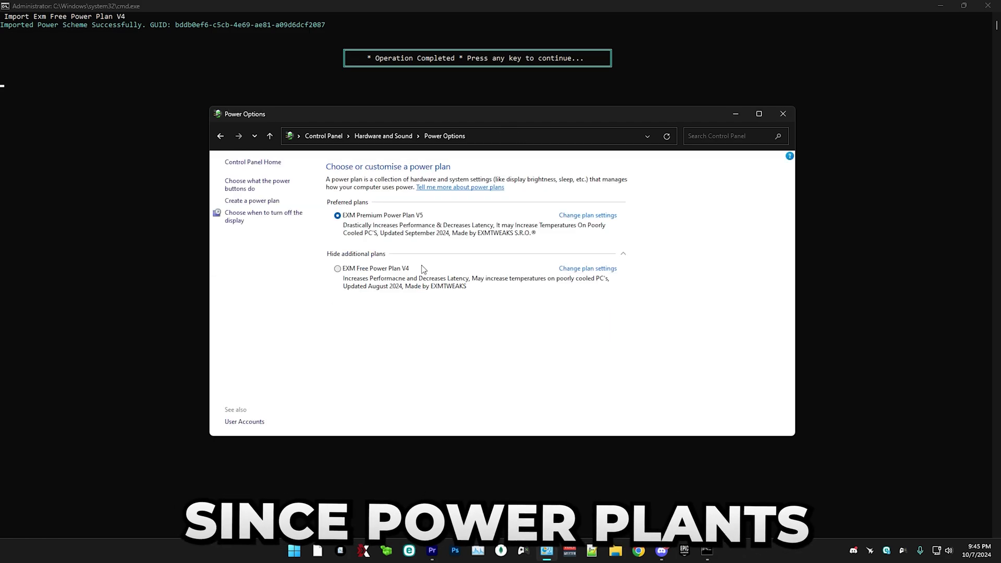
click(782, 114)
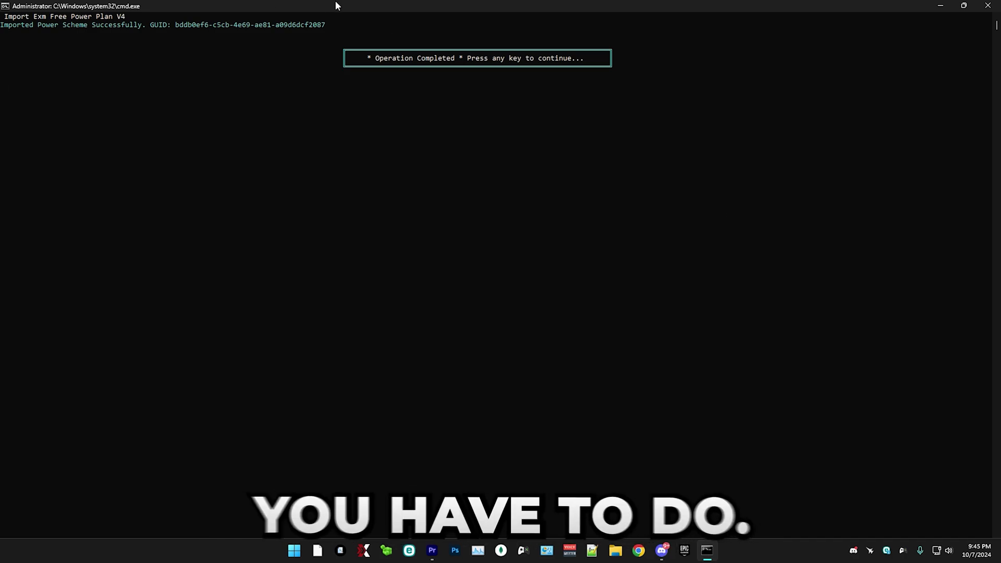
key(Return)
Disable power throttling (2) and energy logging/power telemetry (3) from the Power menu
text(2)
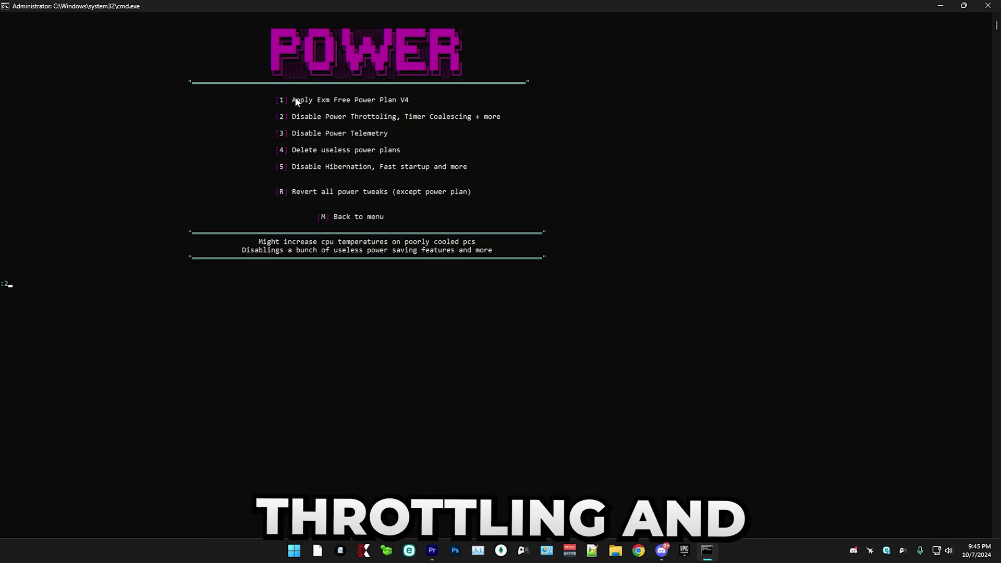
key(Return)
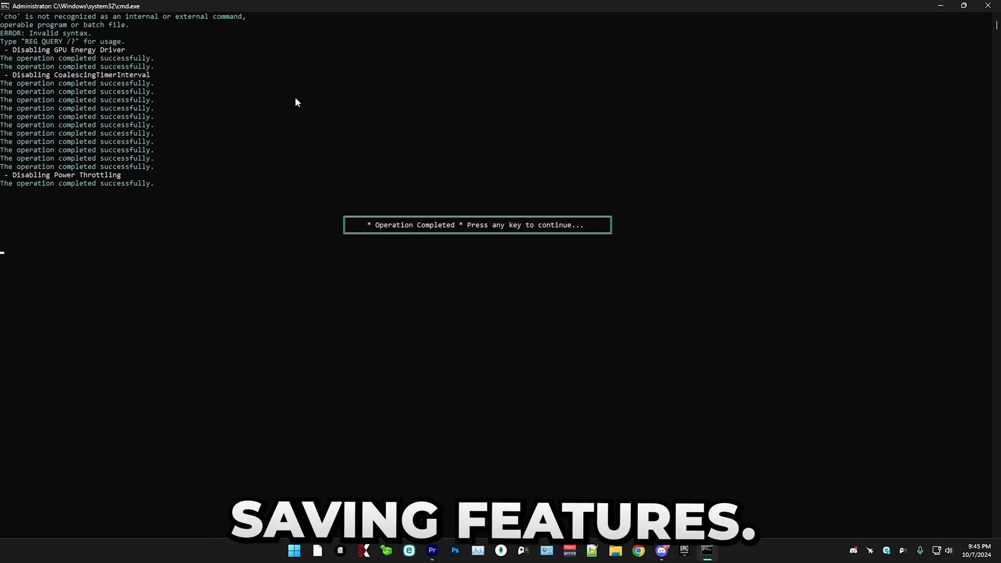
key(Return)
text(3)
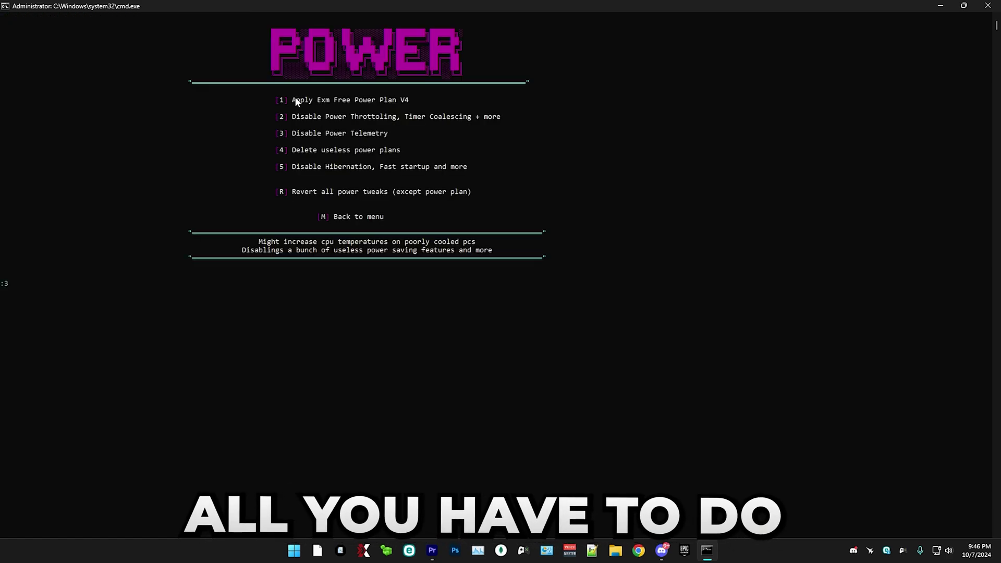
key(Return)
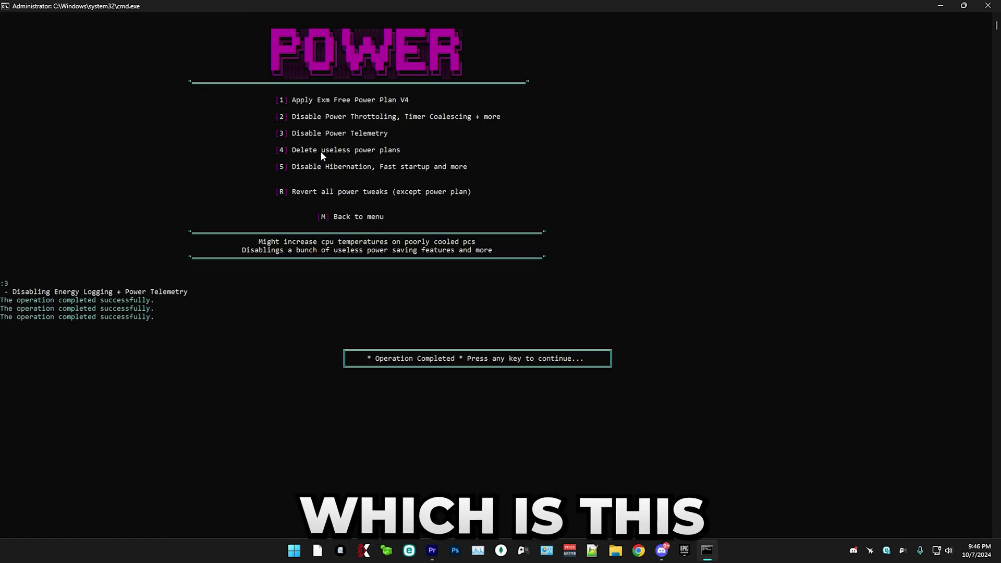
key(Return)
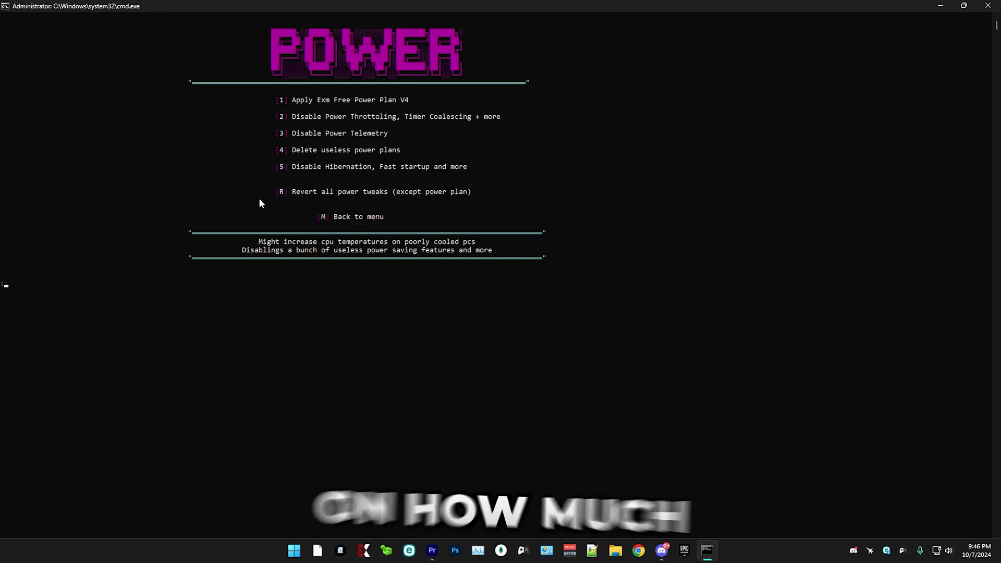
Delete useless power plans (4) and disable hibernation and fast startup (5)
text(4)
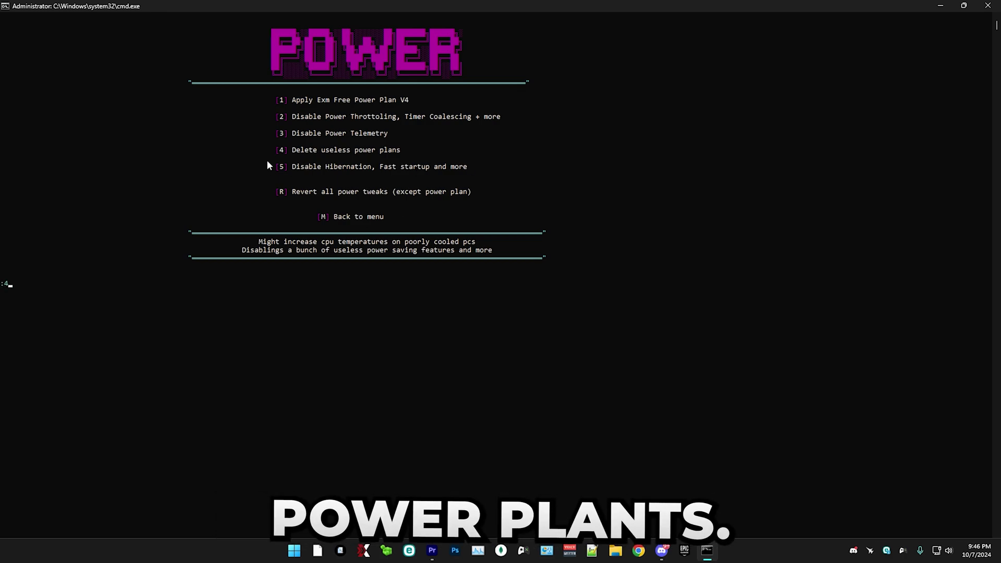
key(Return)
key(Return)
text(5)
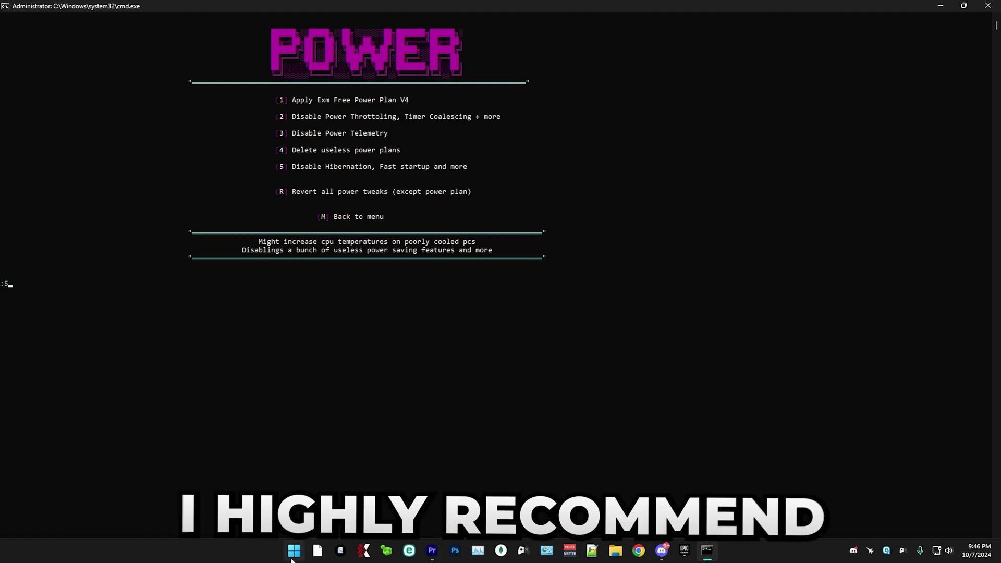
key(super)
click(649, 515)
click(649, 515)
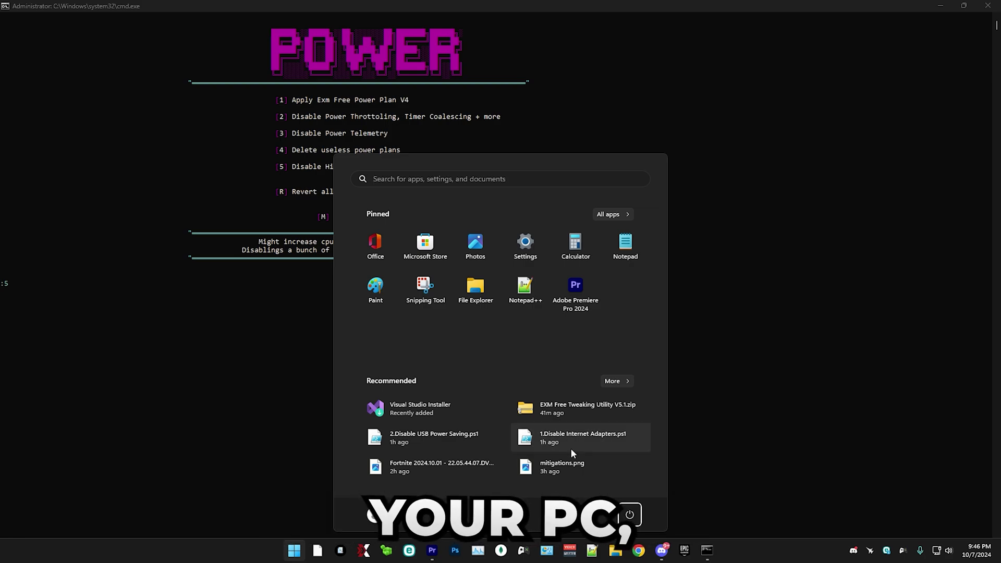
click(261, 361)
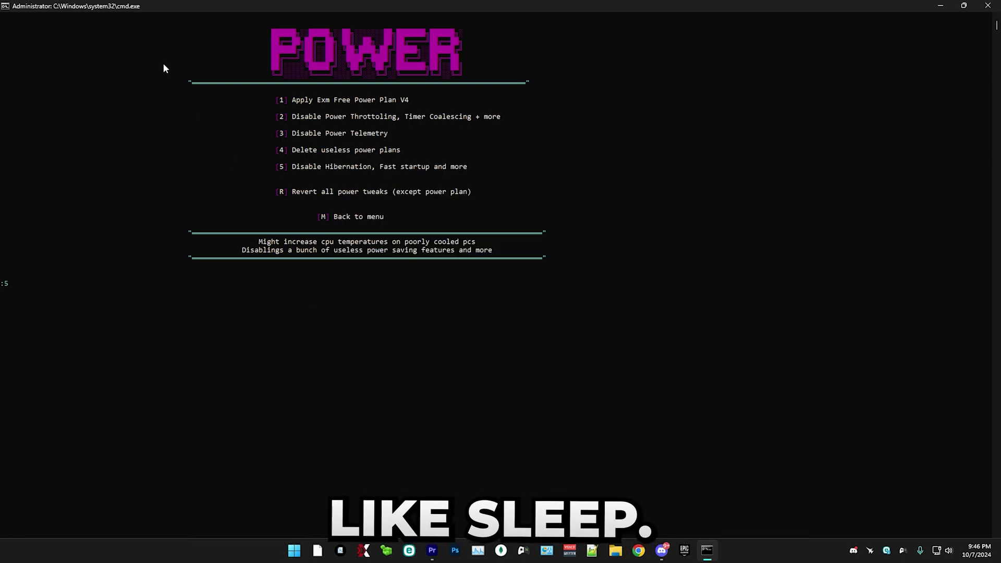
key(Return)
key(Return)
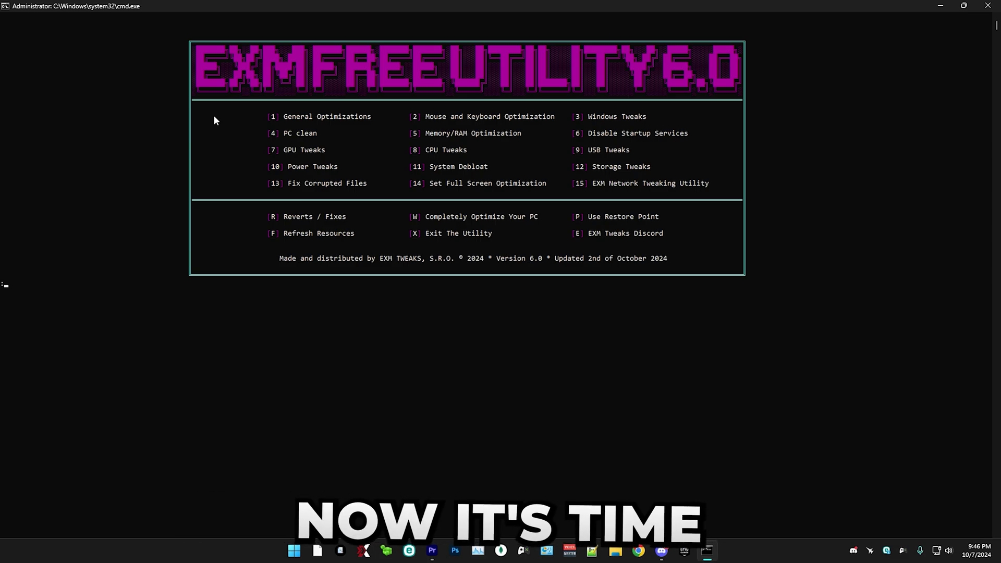
Run System Debloat (11) past the revert note, removing Edge, useless Windows apps and Cortana
text(11)
key(Return)
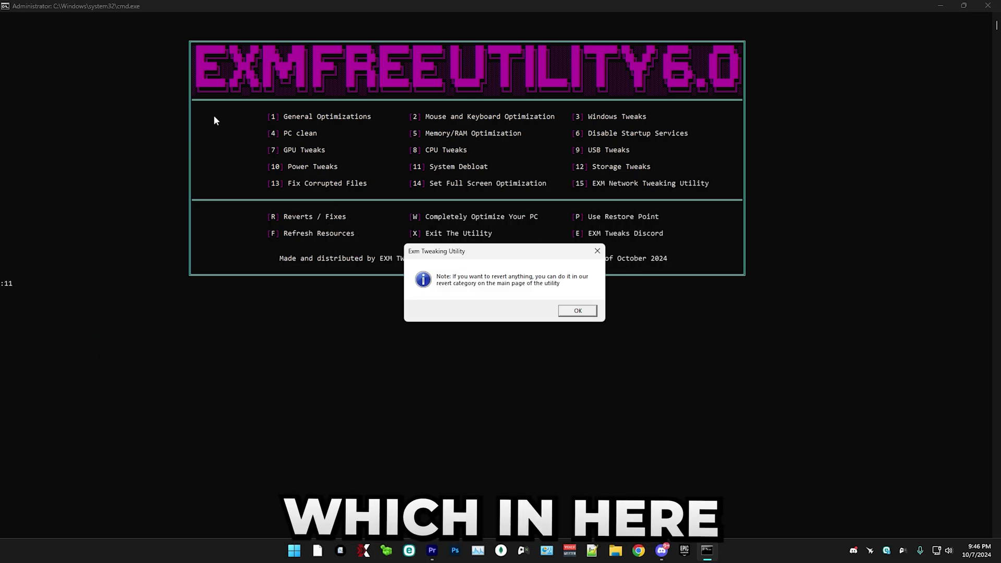
click(569, 307)
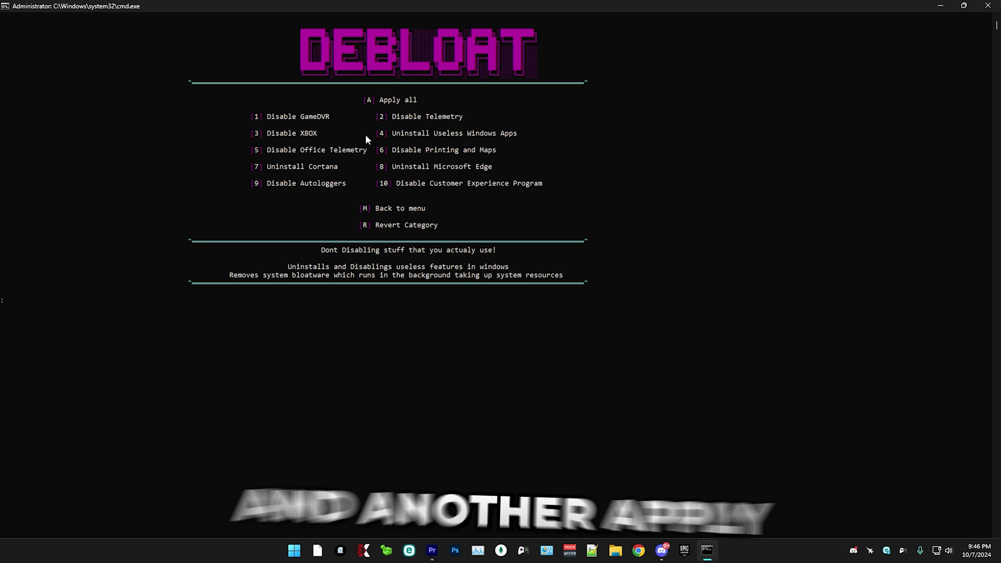
drag(237, 108, 652, 200)
click(653, 200)
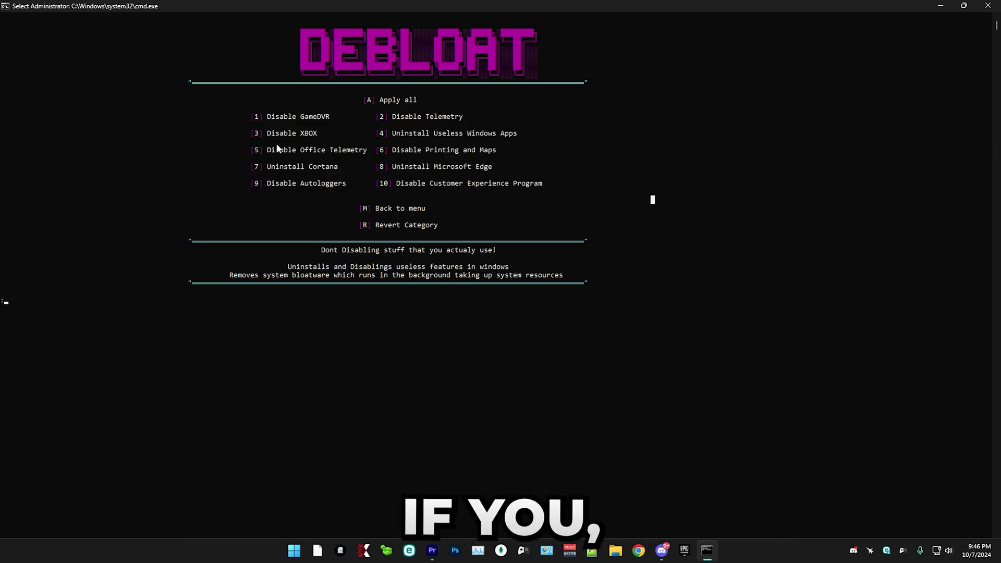
mouse_move(262, 133)
mouse_down()
mouse_move(292, 118)
mouse_move(272, 119)
mouse_move(267, 134)
mouse_up()
click(299, 116)
click(294, 133)
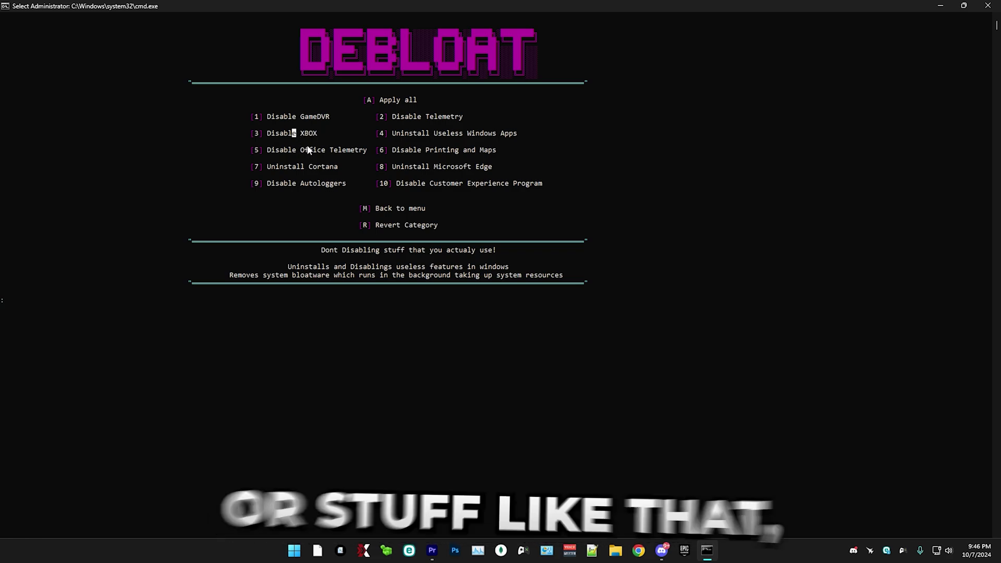
click(336, 124)
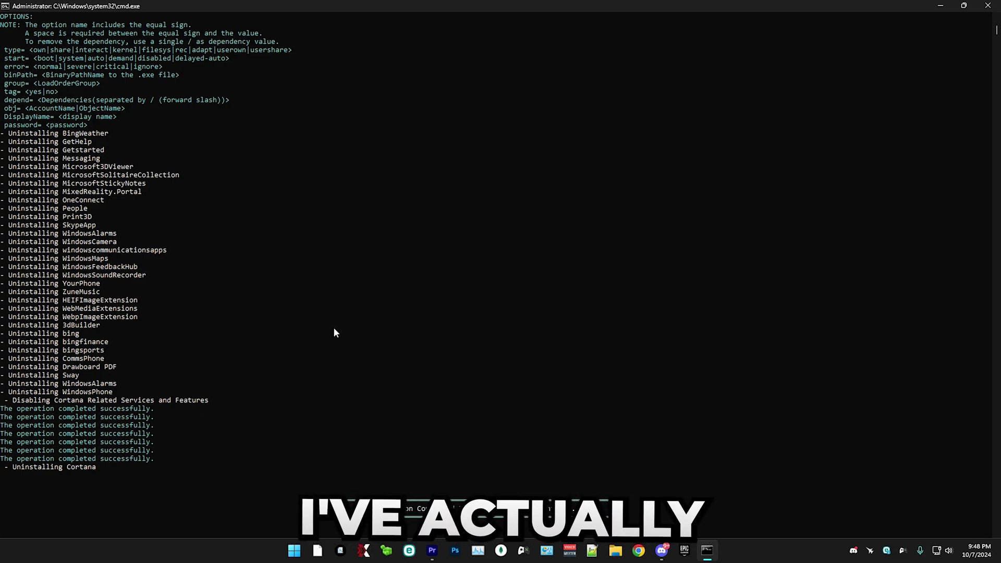
key(Return)
Launch the trim and defragment drives option from the Storage menu
text(b)
key(Return)
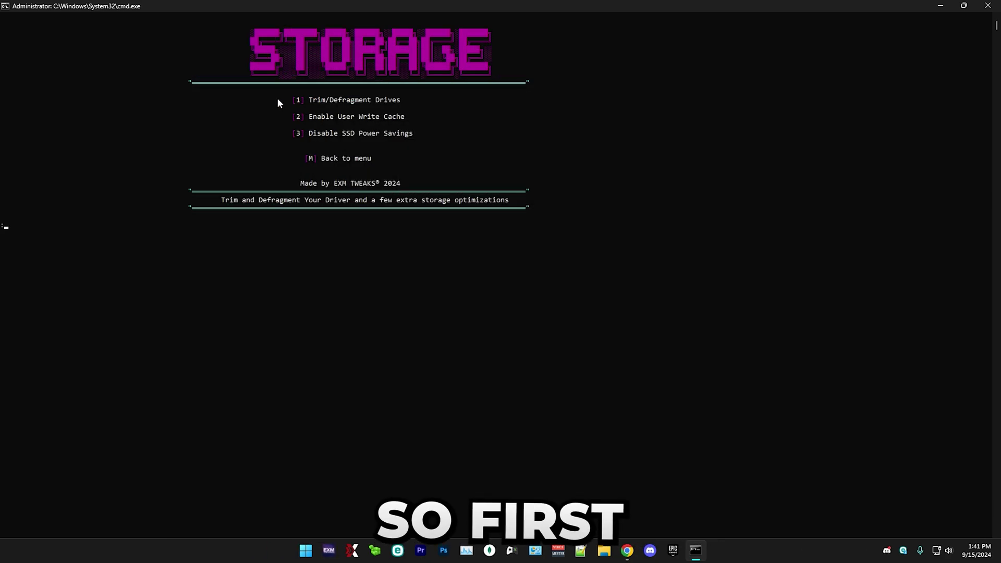
key(Return)
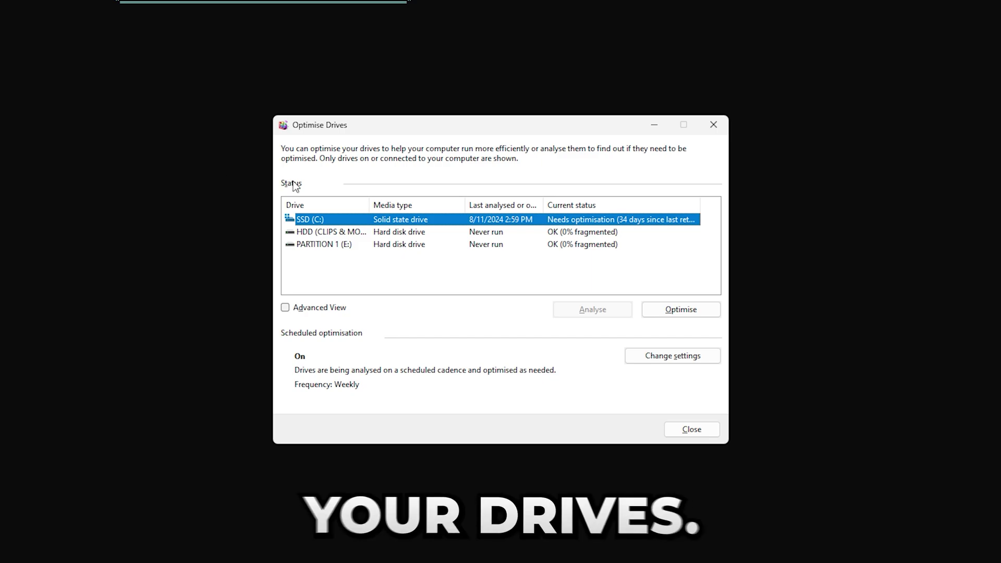
Optimise SSD (C:) until it reads OK (0 days since last retrim), then close Optimise Drives
click(314, 231)
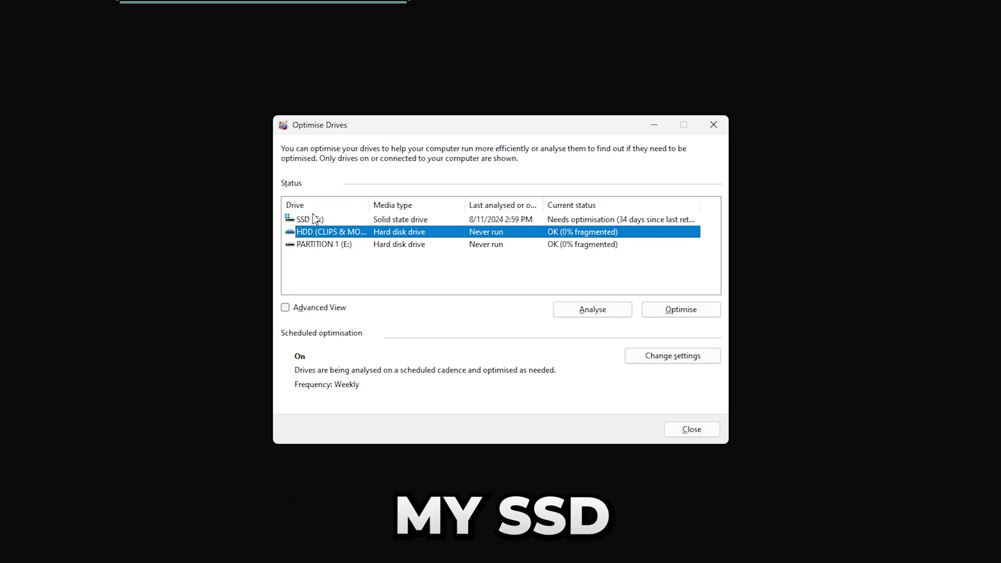
click(313, 219)
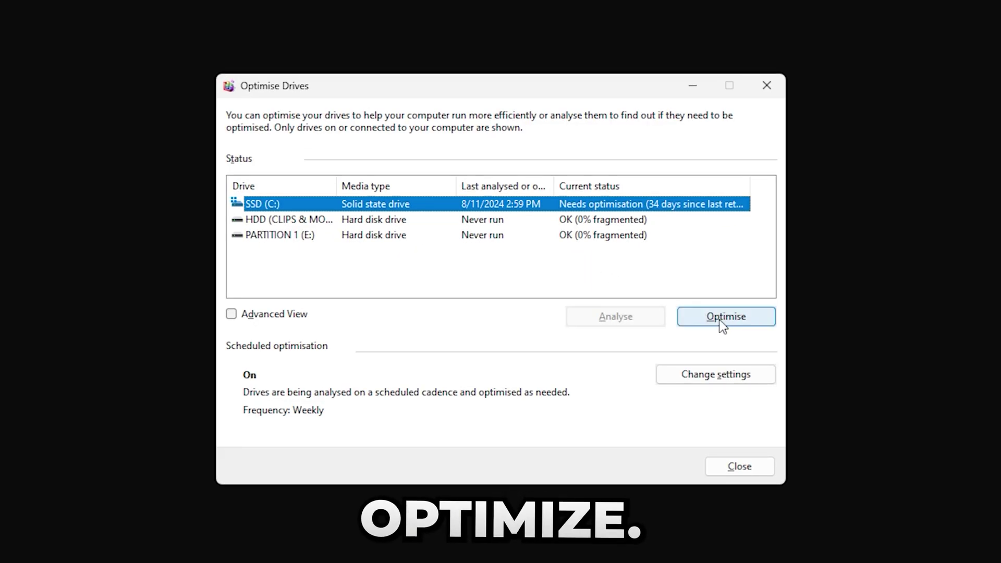
click(719, 319)
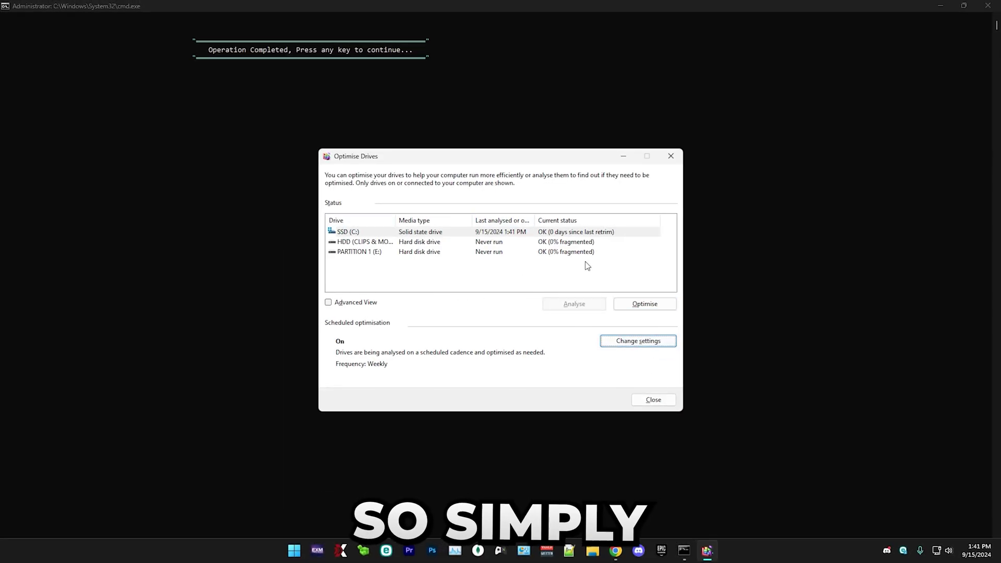
click(482, 242)
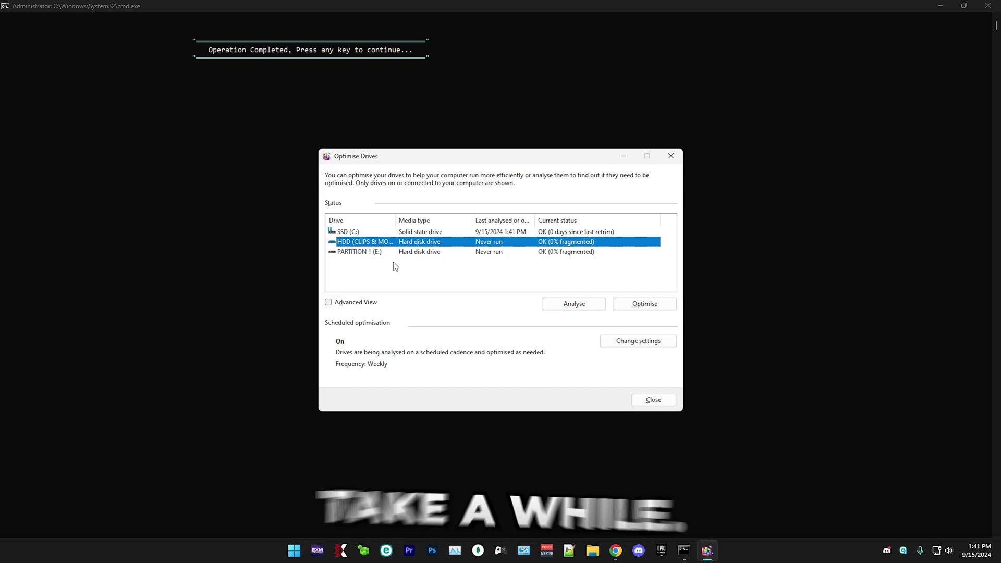
click(653, 400)
key(Return)
key(Return)
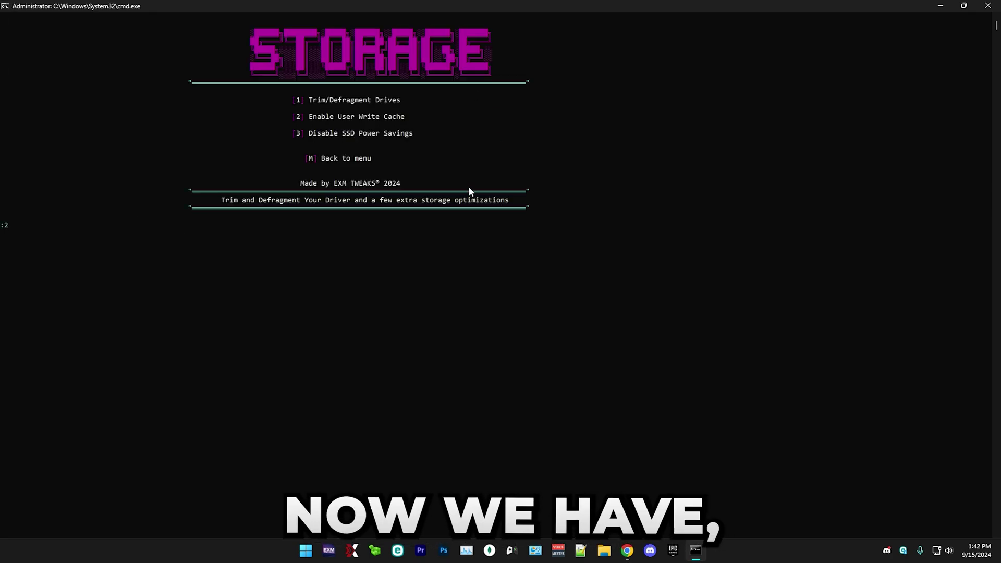
Apply storage options 2 (user write cache) and 3 (disable SSD power savings)
text(2)
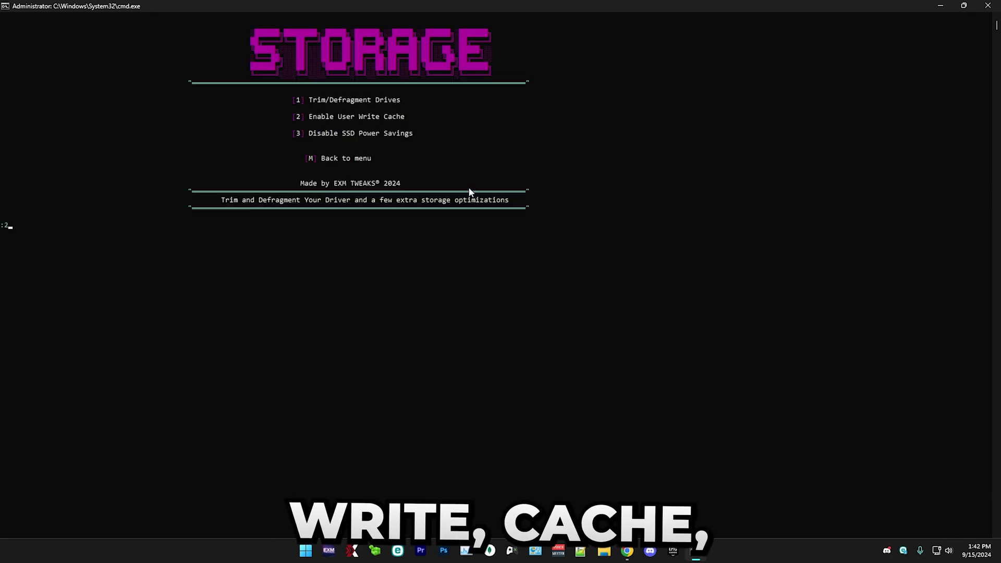
key(Return)
key(Return)
text(3)
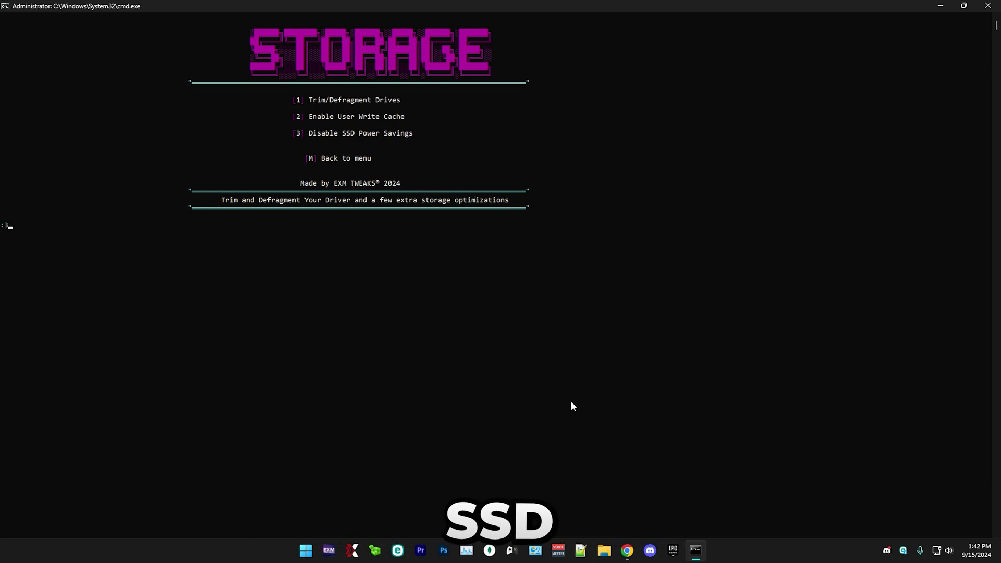
key(Return)
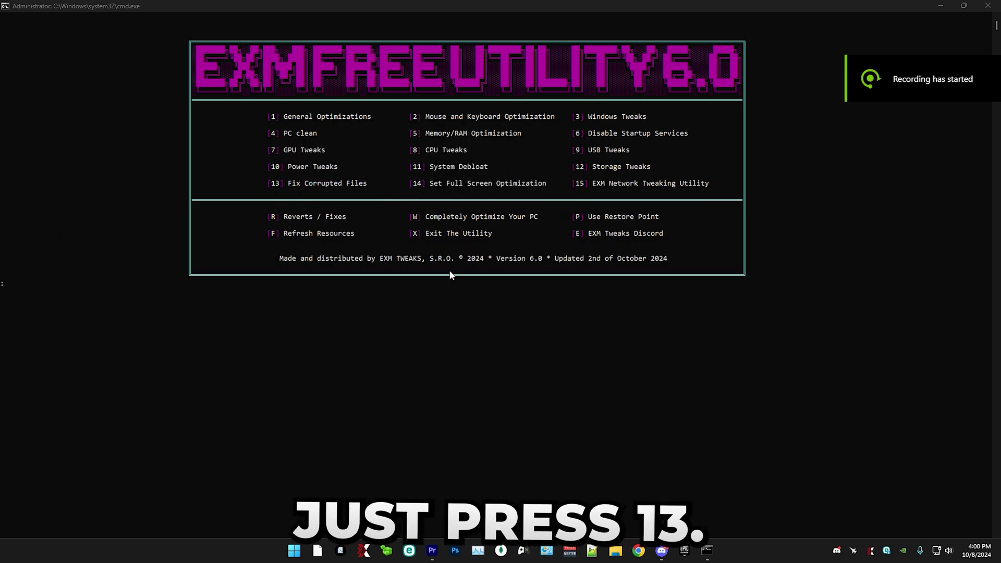
Run the Fix Corrupted Files DISM repair (option 13, choice 1), then return with m
key(Return)
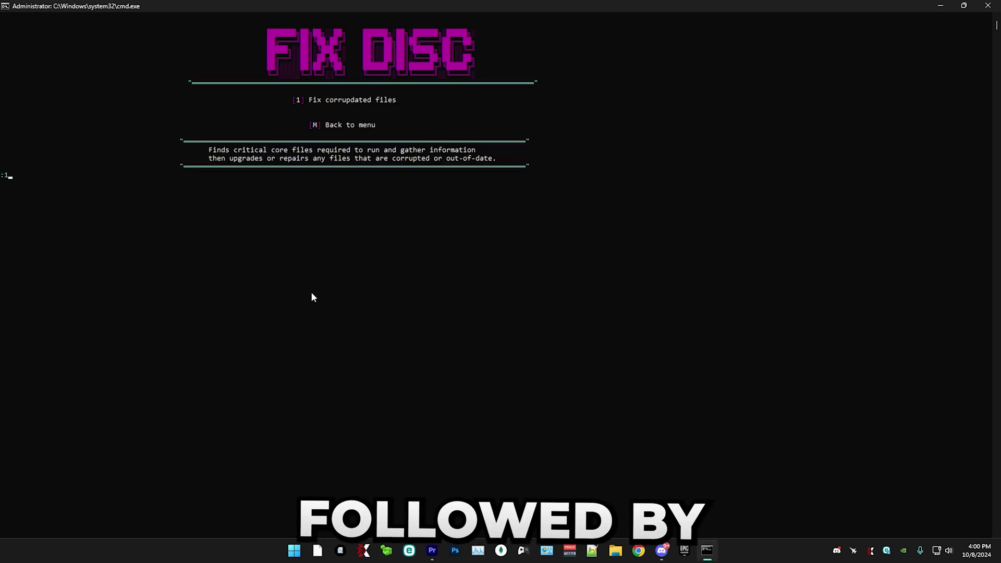
text(1)
key(Return)
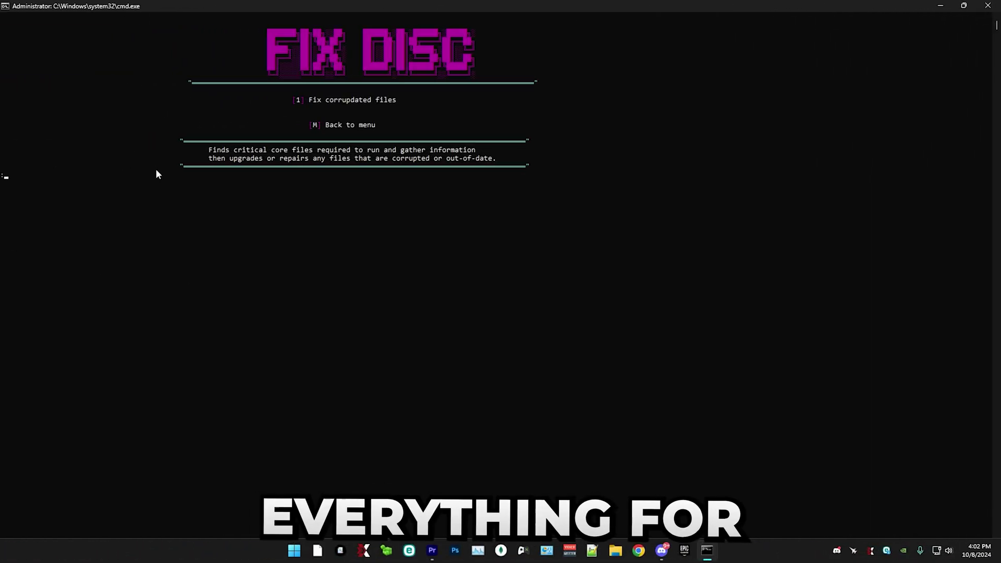
text(m)
key(Return)
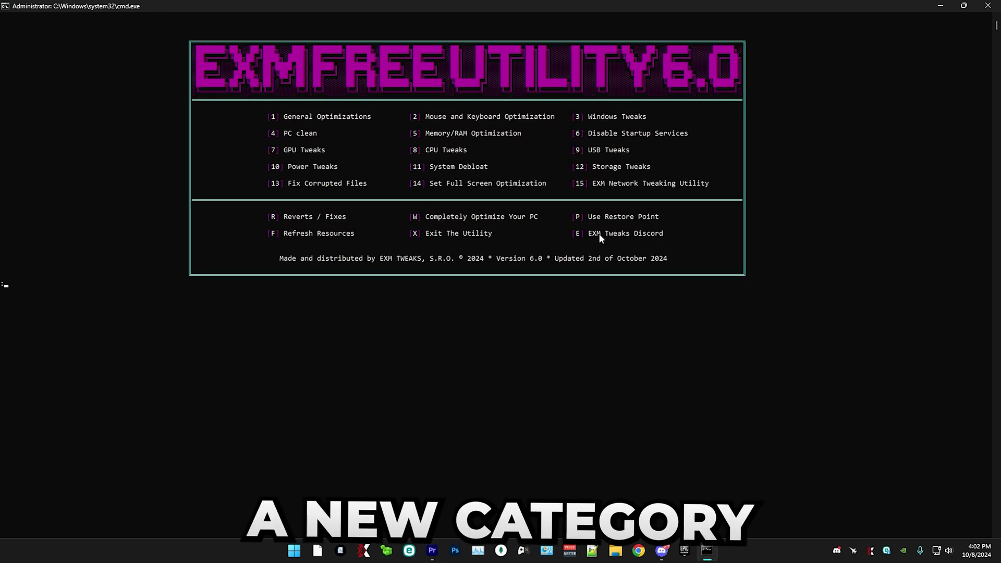
Use option 14 to set FSE for Windows 11, disabling VRR optimizations
text(14)
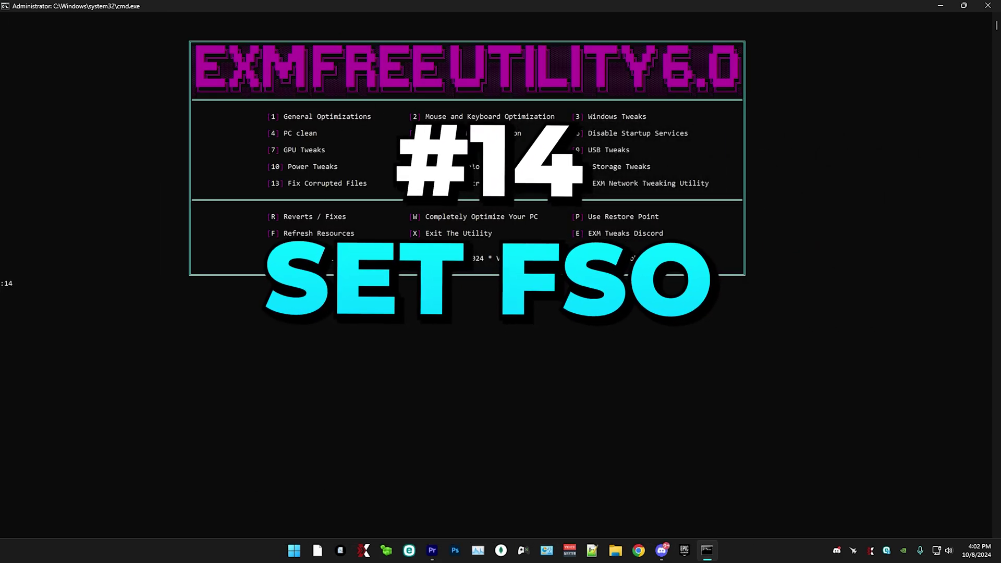
key(Return)
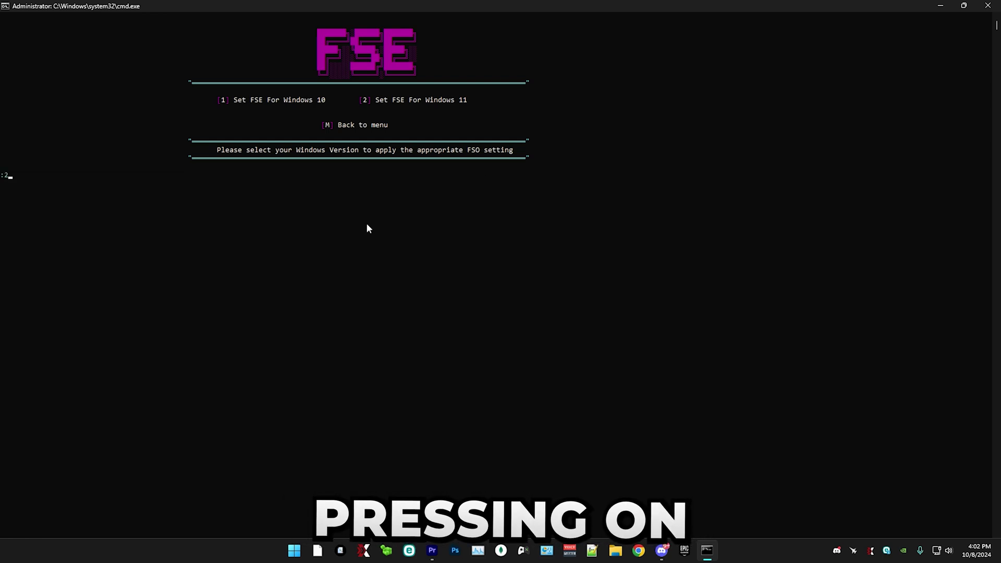
key(Return)
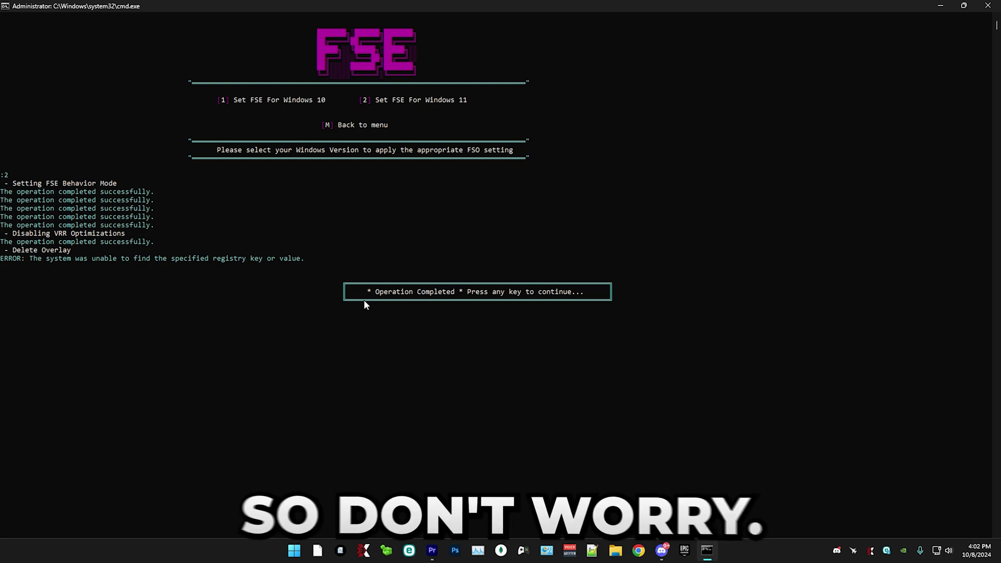
key(Return)
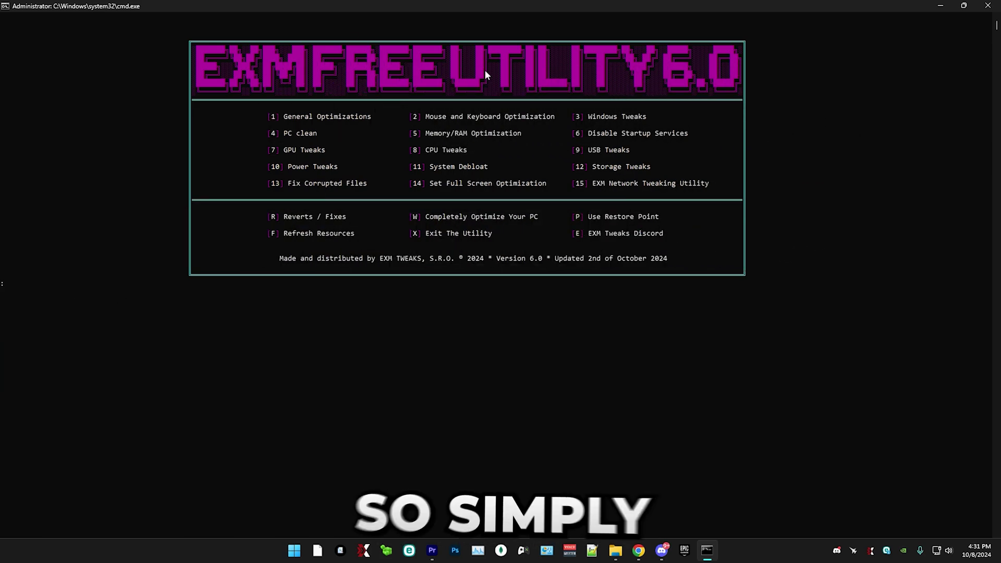
Launch EXM Network Tweaking Utility 1.1 with option 15 and get past its welcome warning
text(15)
key(Return)
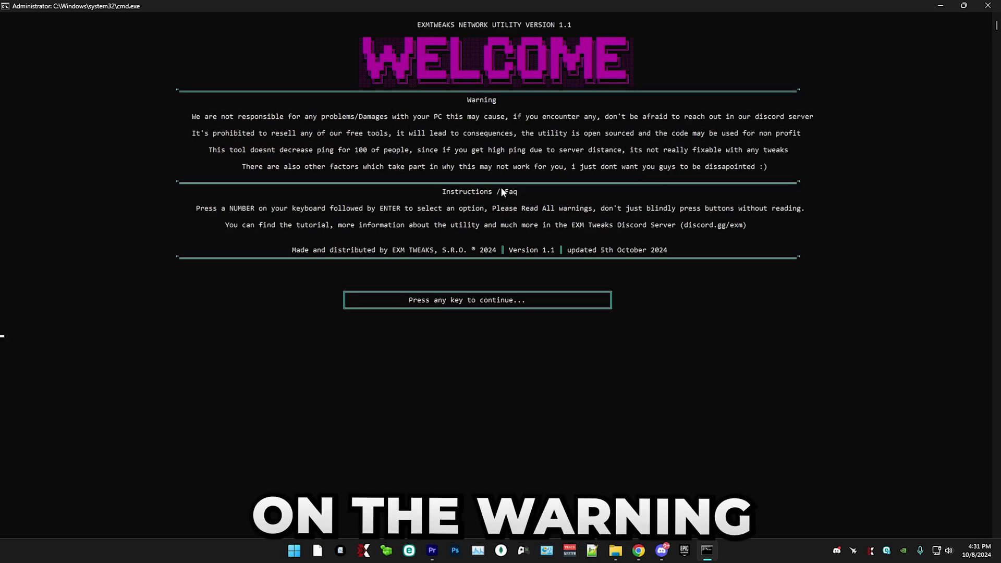
key(Return)
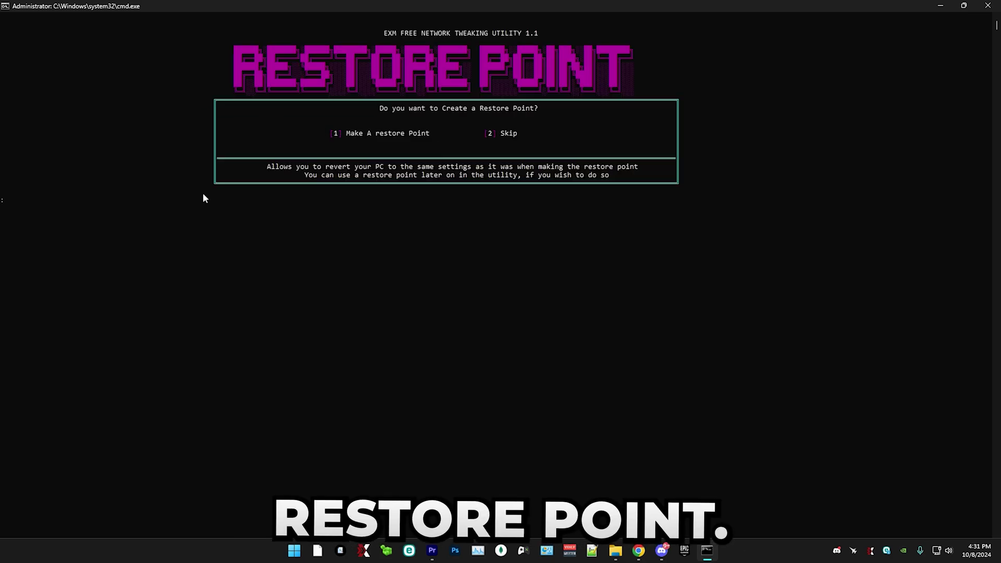
Create a system restore point with option 1 and acknowledge the confirmation
text(1)
key(Return)
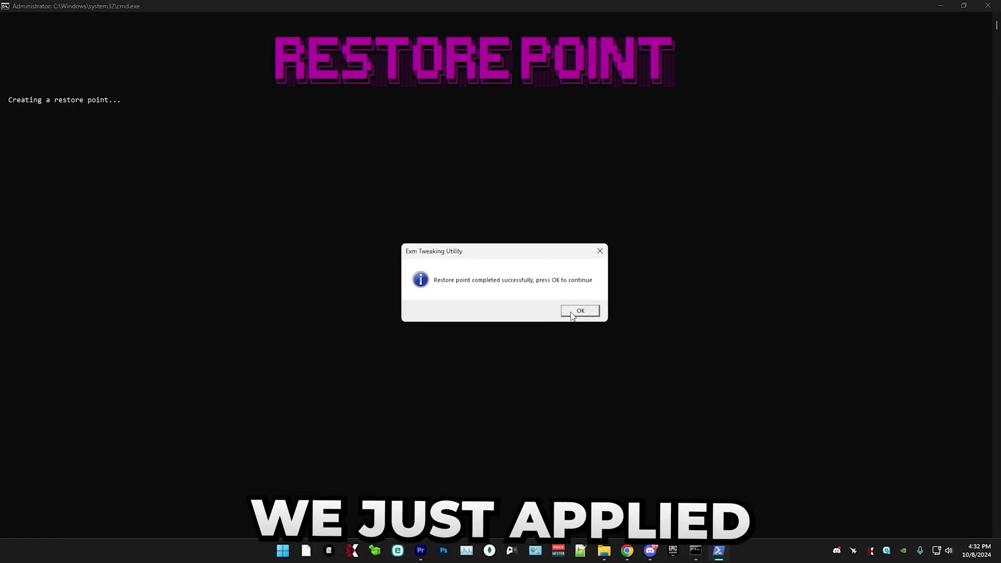
click(581, 312)
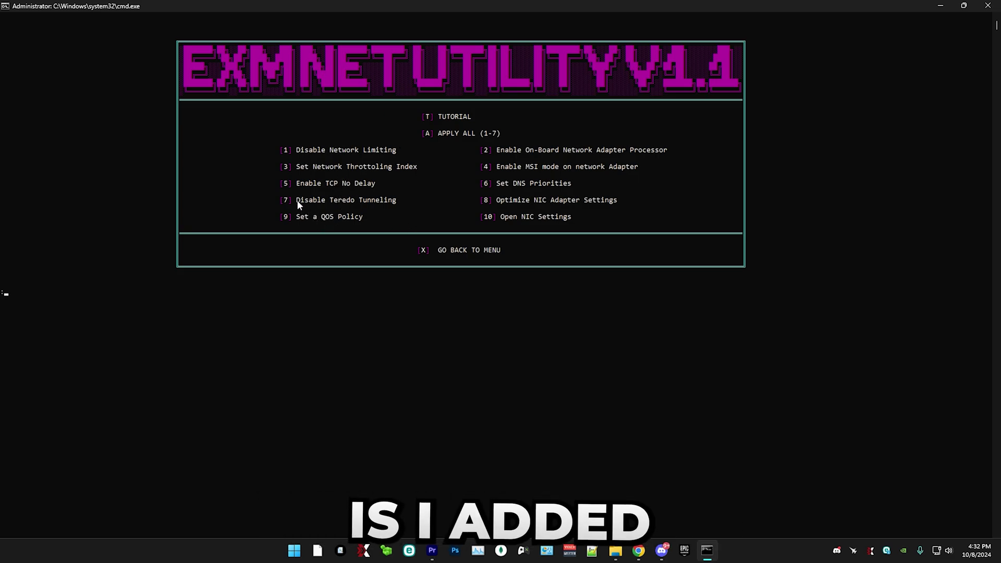
Choose T TUTORIAL to open the YouTube video '*ULTIMATE* Tool for LOWER PING!'
drag(364, 200, 399, 199)
click(423, 201)
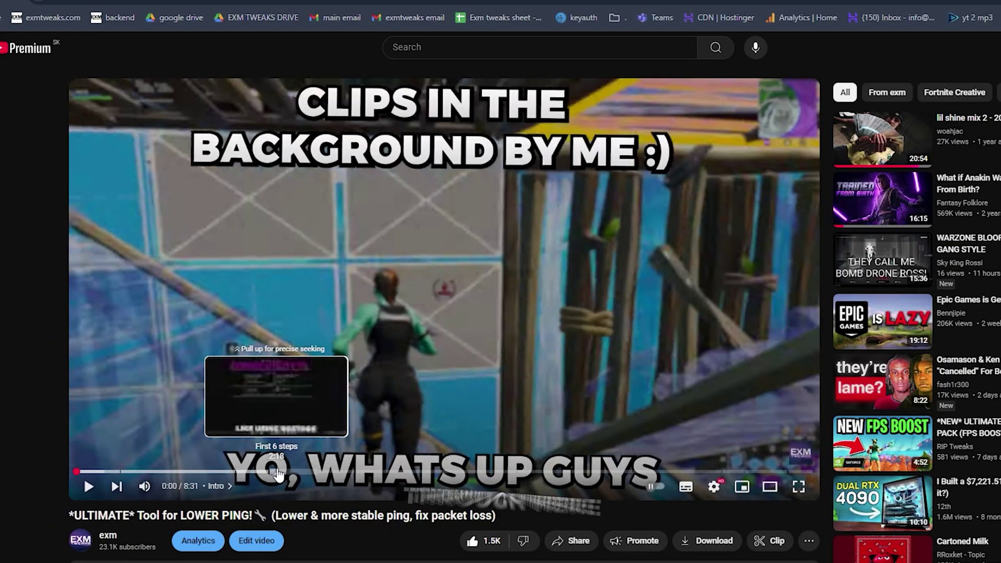
Jump the video to 2:14 on the progress bar, the First 6 steps chapter
click(272, 472)
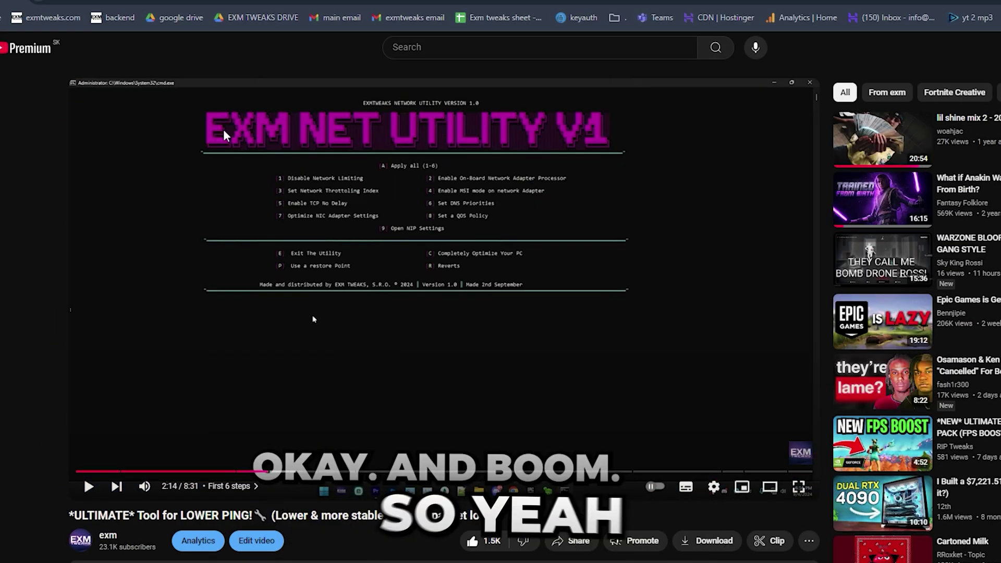